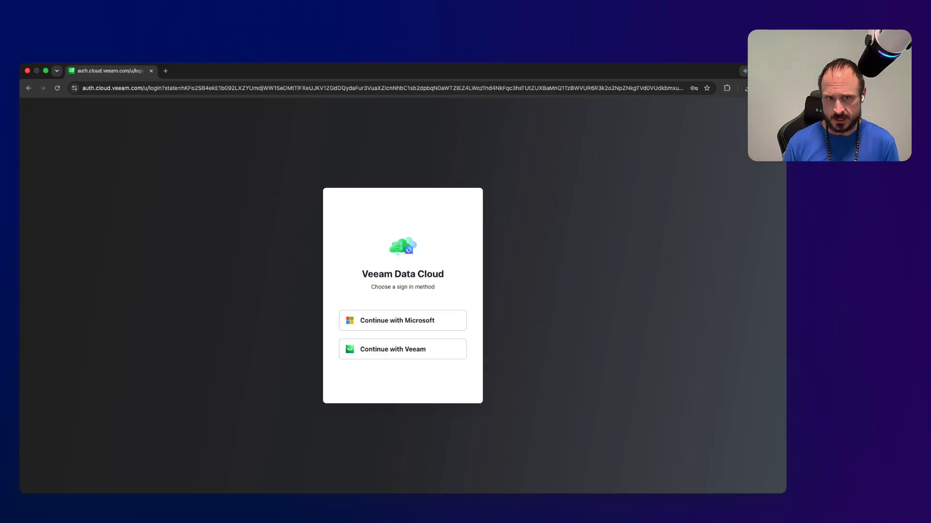
# Step: Sign in to Veeam Data Cloud with the already signed-in Microsoft account
pyautogui.click(420, 323)
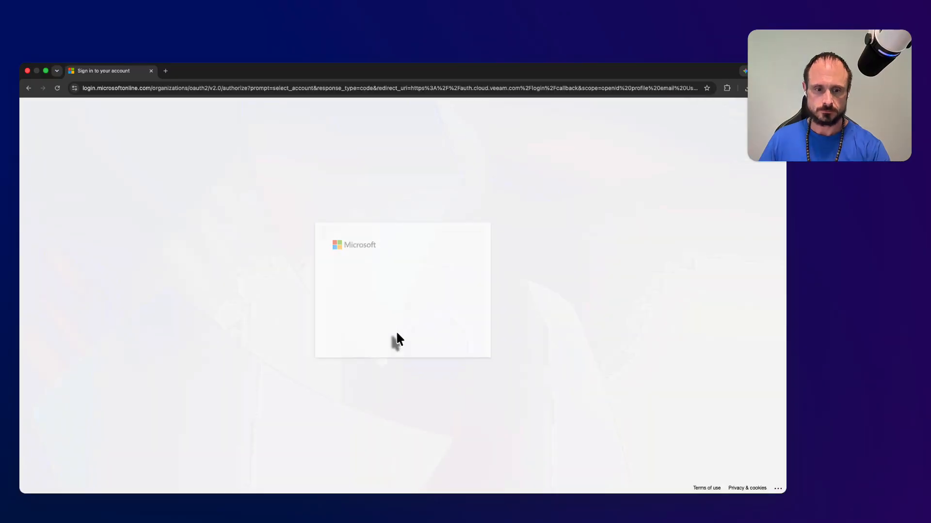
pyautogui.click(404, 284)
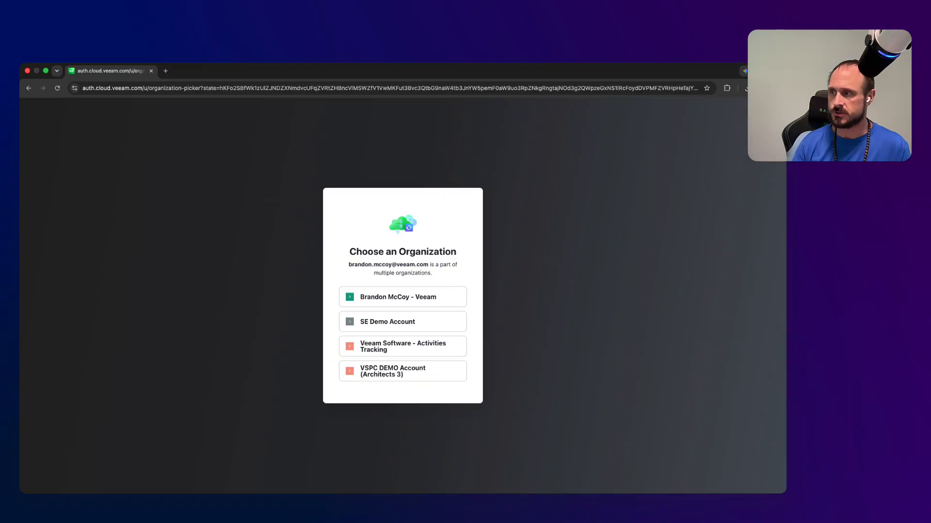
# Step: Enter the VSPC DEMO Account (Architects 3) organization, signing in with Microsoft again after the expired-login error
pyautogui.click(399, 376)
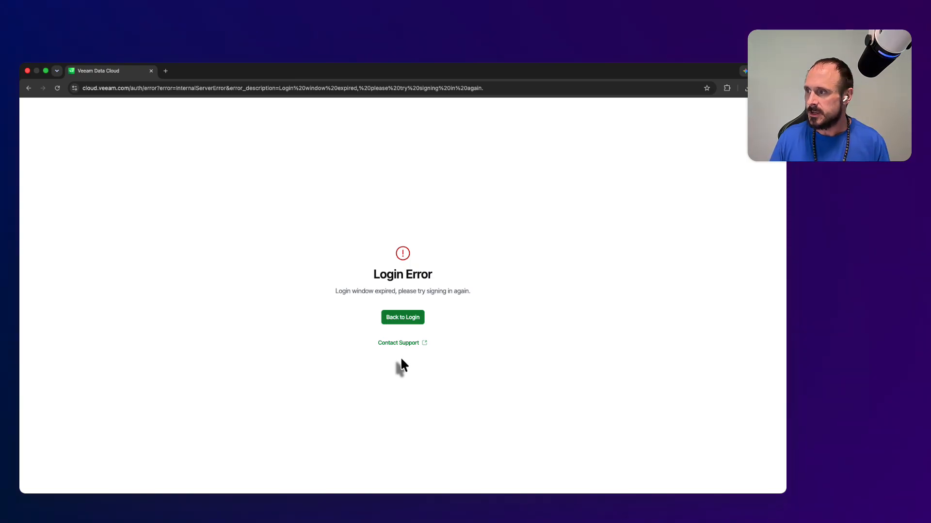
pyautogui.click(412, 318)
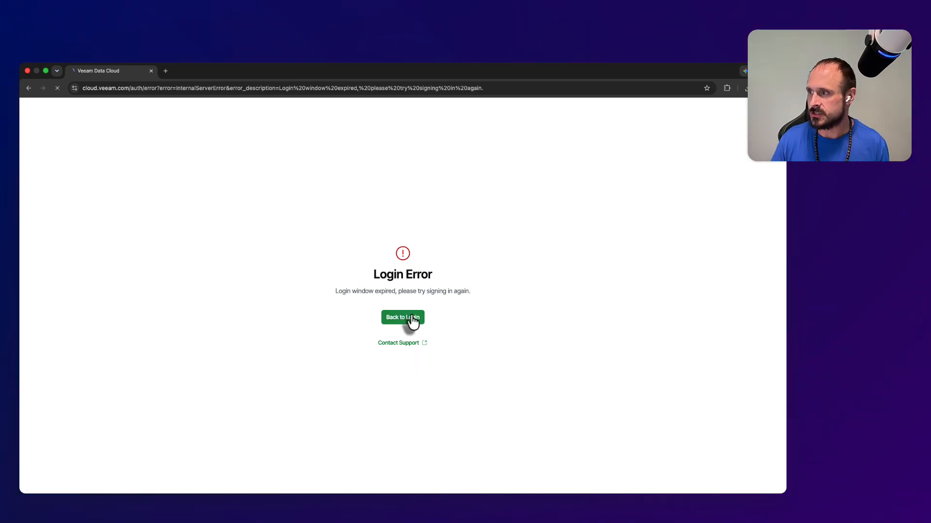
pyautogui.click(420, 321)
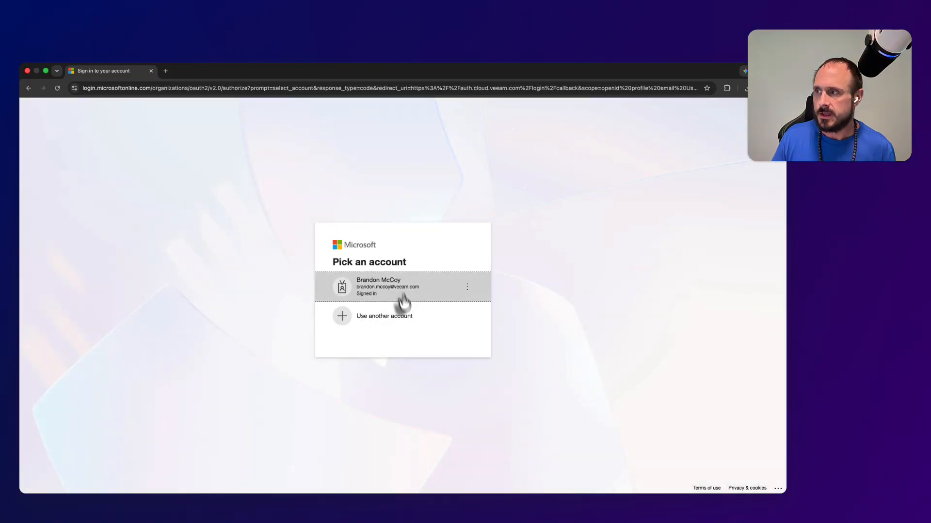
pyautogui.click(402, 293)
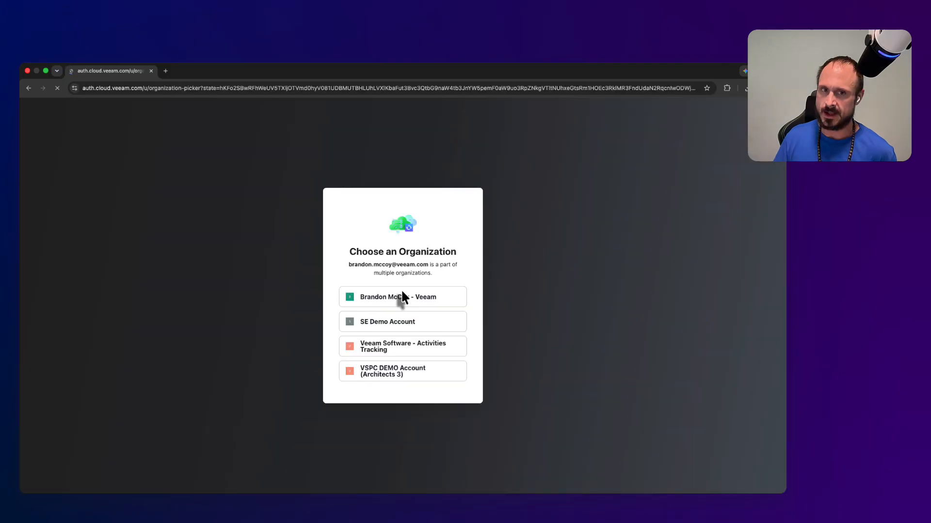
pyautogui.click(403, 376)
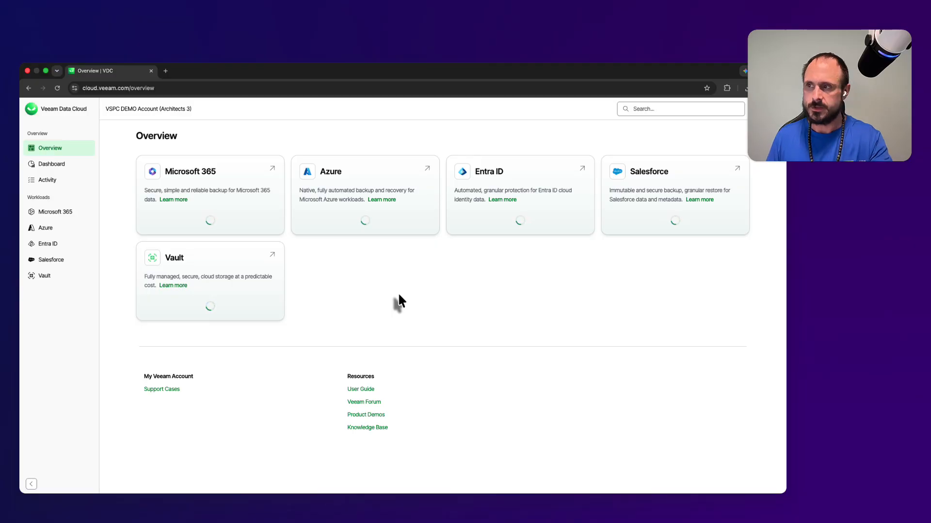
# Step: Switch the interface appearance to Dark through the profile menu
pyautogui.click(743, 114)
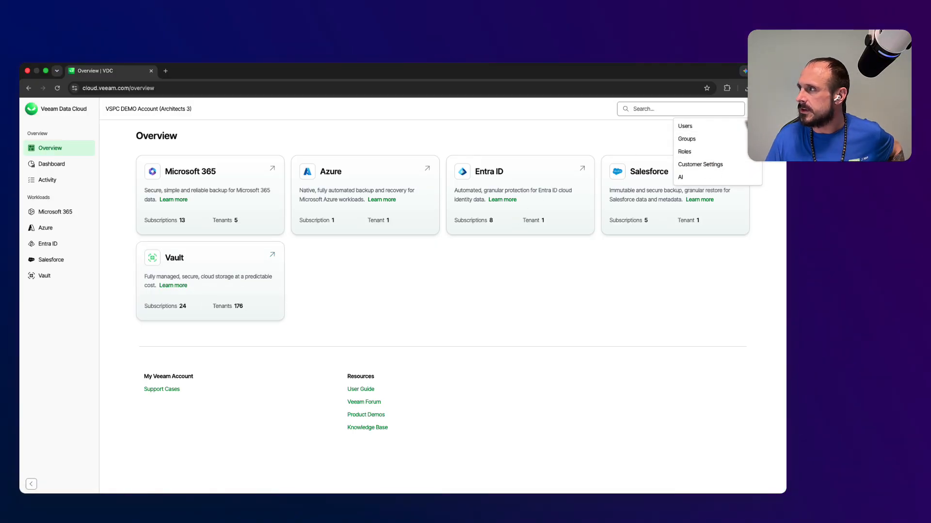
pyautogui.click(755, 109)
pyautogui.click(761, 109)
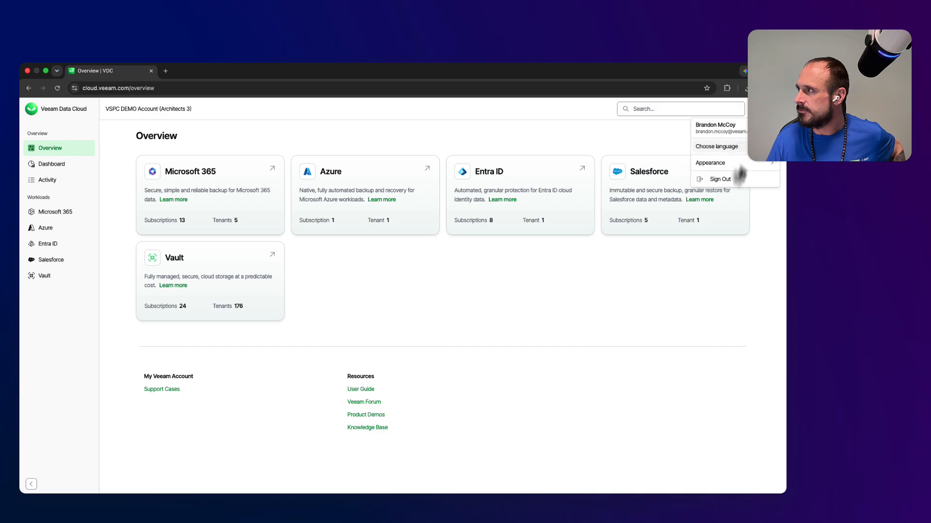
pyautogui.moveTo(749, 164)
pyautogui.click(669, 178)
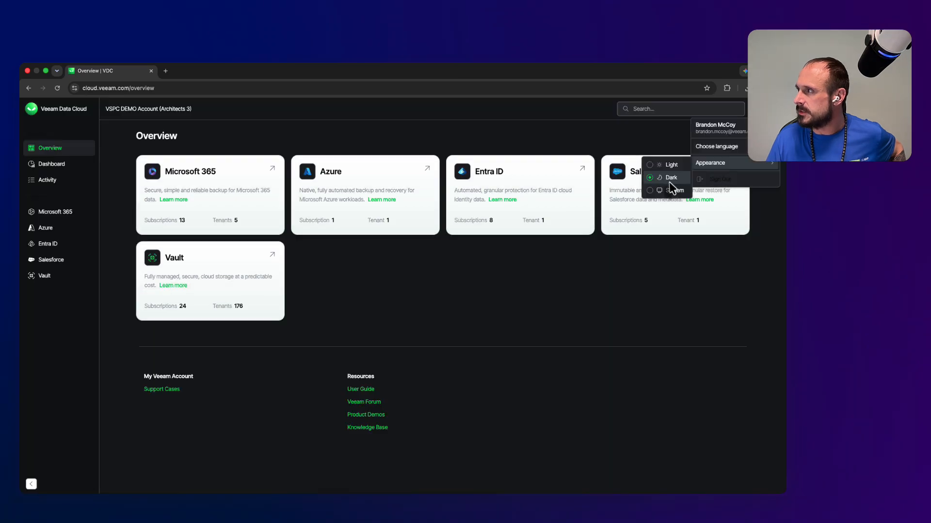
pyautogui.click(626, 333)
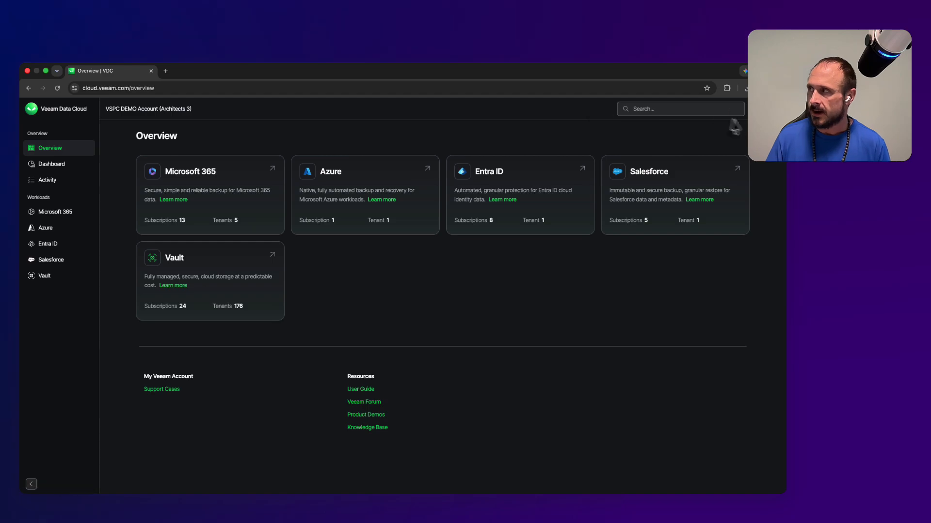
# Step: Open Settings > AI Consent from the header settings gear
pyautogui.click(756, 109)
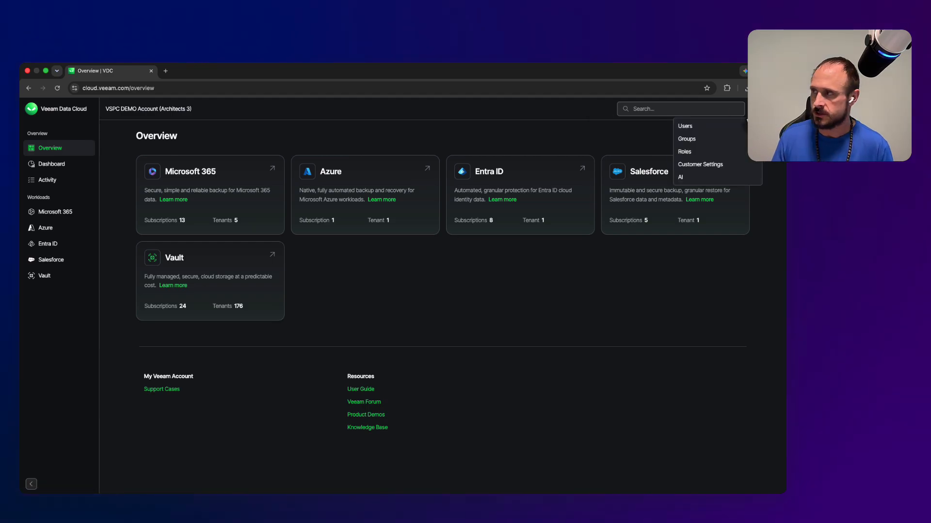
pyautogui.click(711, 185)
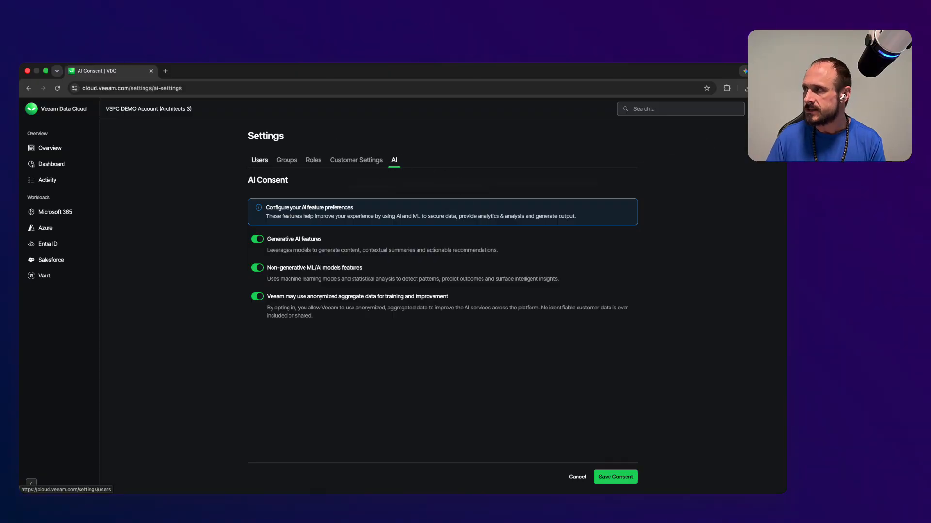
# Step: Open Settings > Users from the header settings gear
pyautogui.click(746, 119)
pyautogui.click(711, 131)
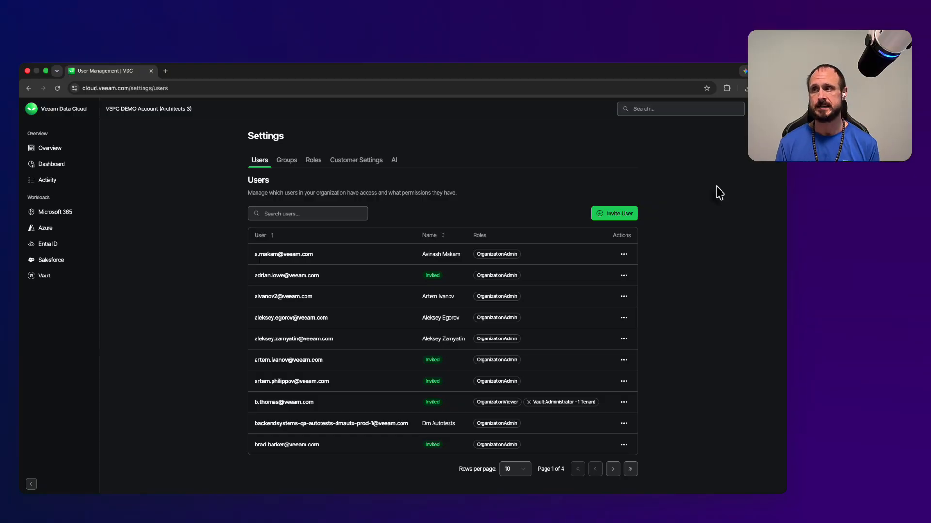
# Step: Invite a user by an external-domain e-mail address with Admin access, which returns a domain-mismatch error
pyautogui.click(626, 216)
pyautogui.click(359, 204)
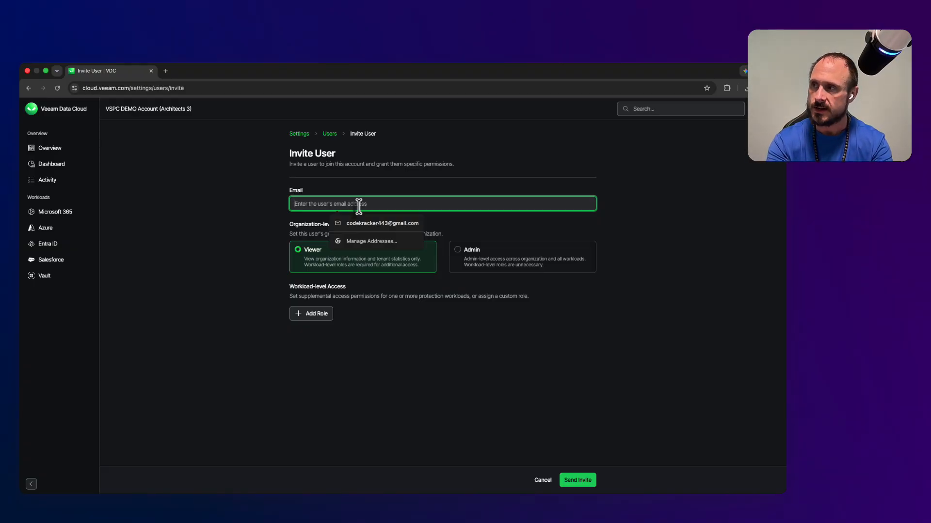
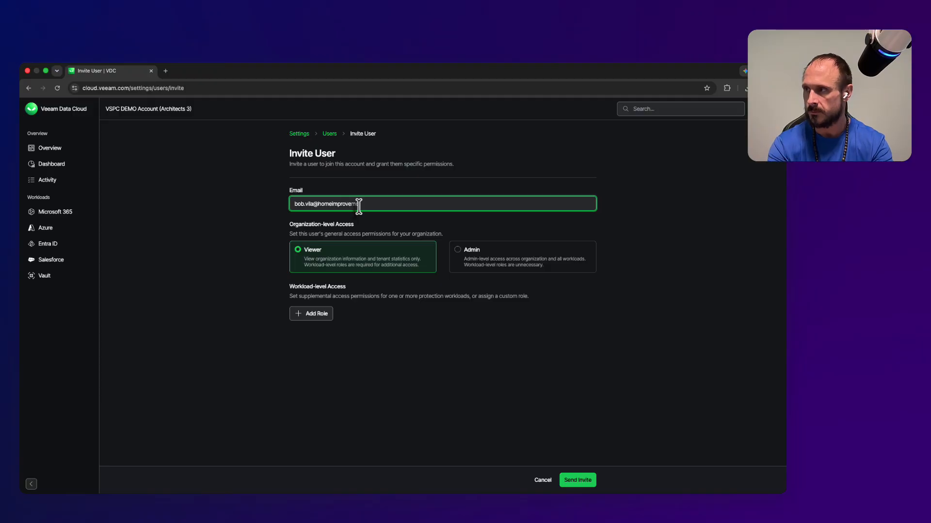
pyautogui.press('Tab')
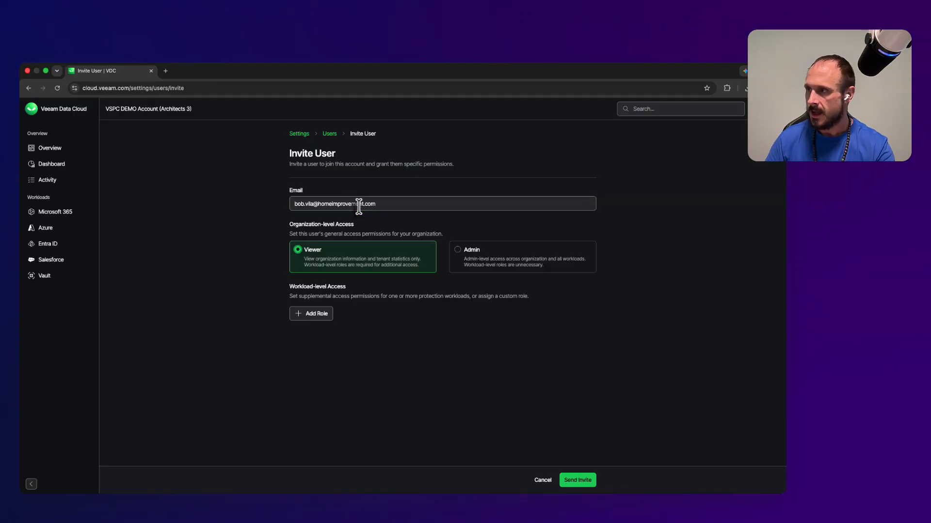
pyautogui.click(462, 250)
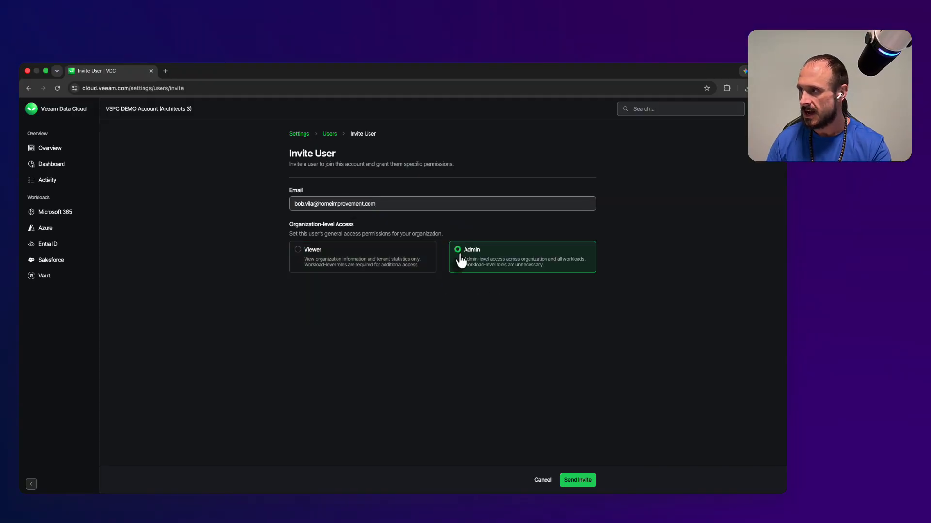
pyautogui.click(587, 482)
# Step: Highlight the domain-mismatch error message, then clear the invitee's e-mail address
pyautogui.moveTo(446, 221); pyautogui.dragTo(388, 216)
pyautogui.click(435, 218)
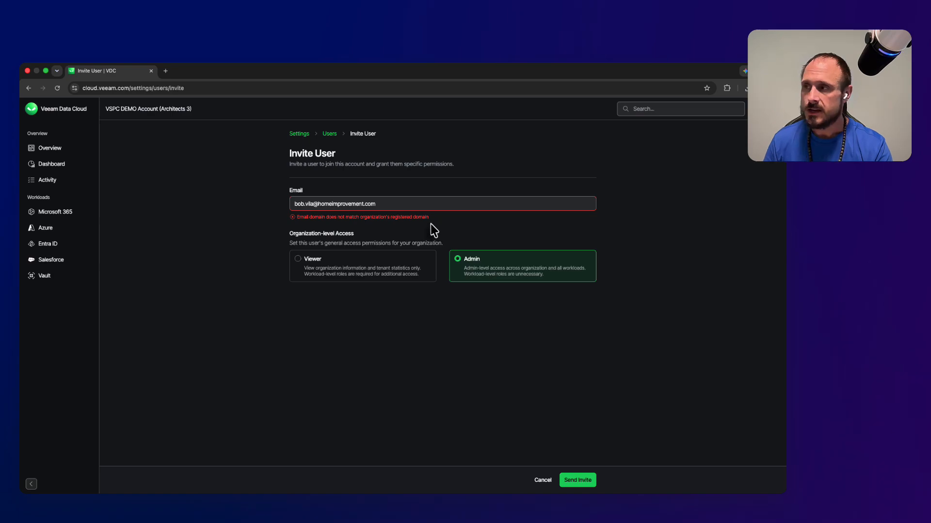
pyautogui.moveTo(390, 205); pyautogui.dragTo(295, 206)
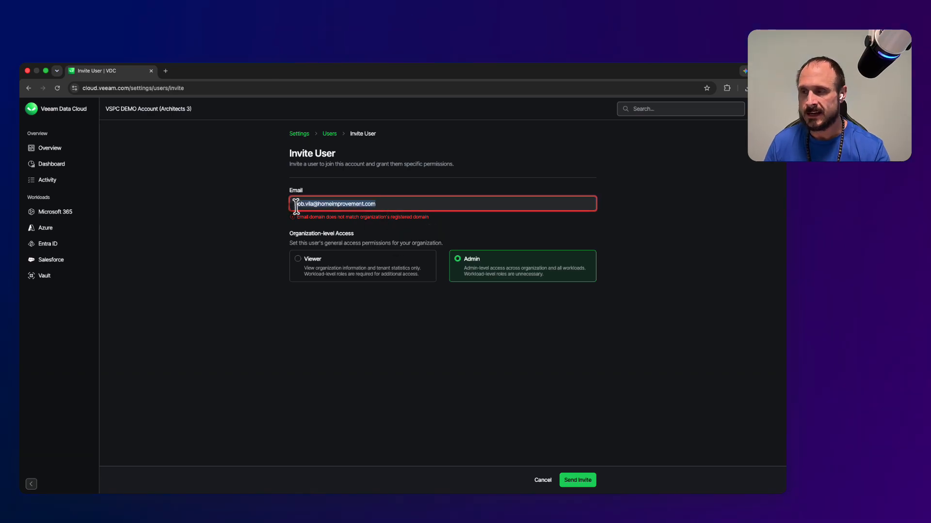
pyautogui.press('BackSpace')
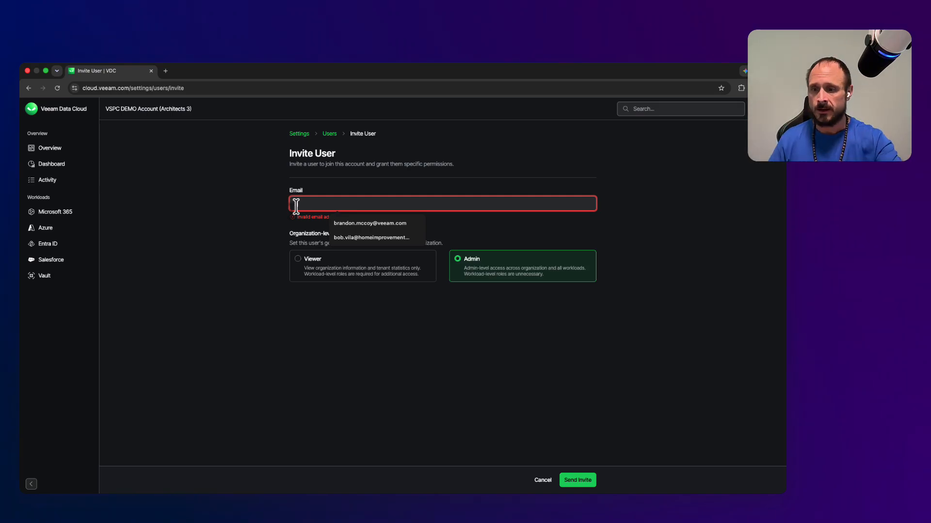
# Step: Enter the invitee's company e-mail address in the Email field
pyautogui.press('BackSpace')
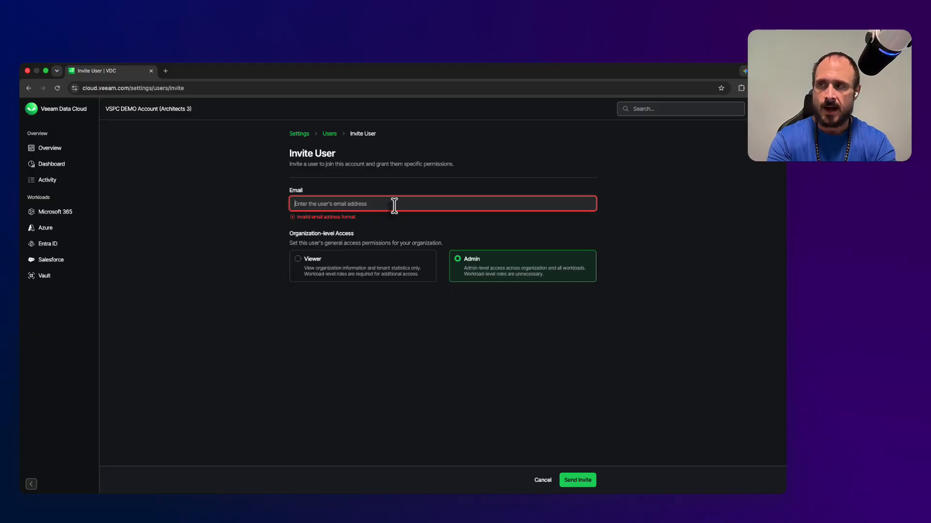
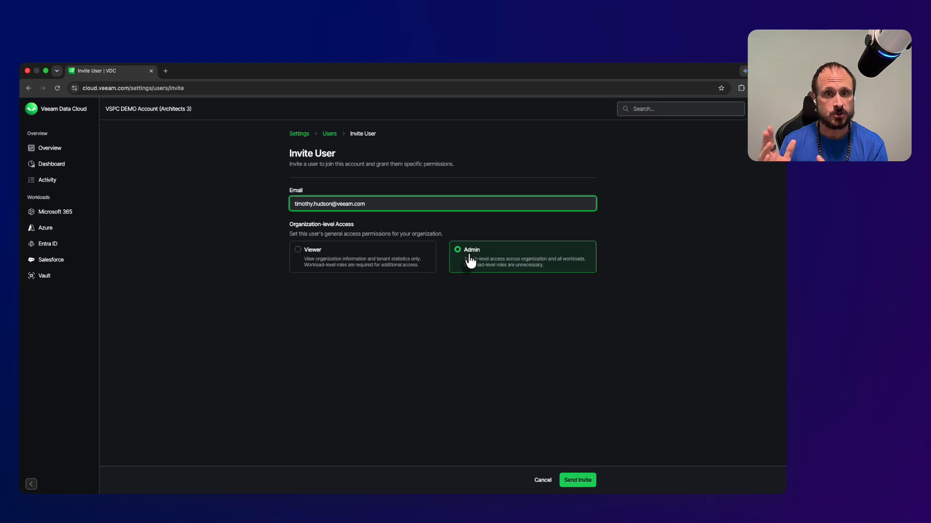
# Step: Give the invitee Viewer organization-level access and start adding a workload role
pyautogui.click(316, 255)
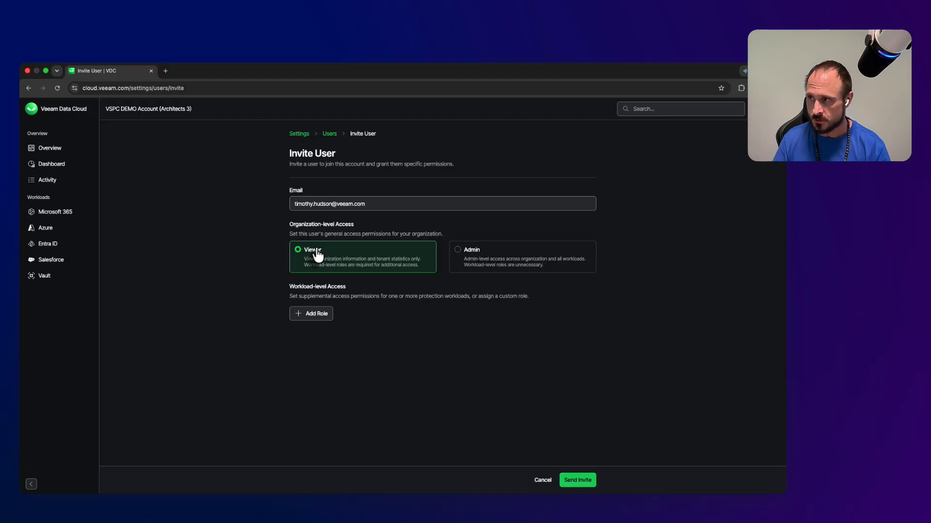
pyautogui.click(312, 318)
# Step: Add a Vault:Viewer role limited to the Axiom Robotics tenant and save it
pyautogui.click(316, 305)
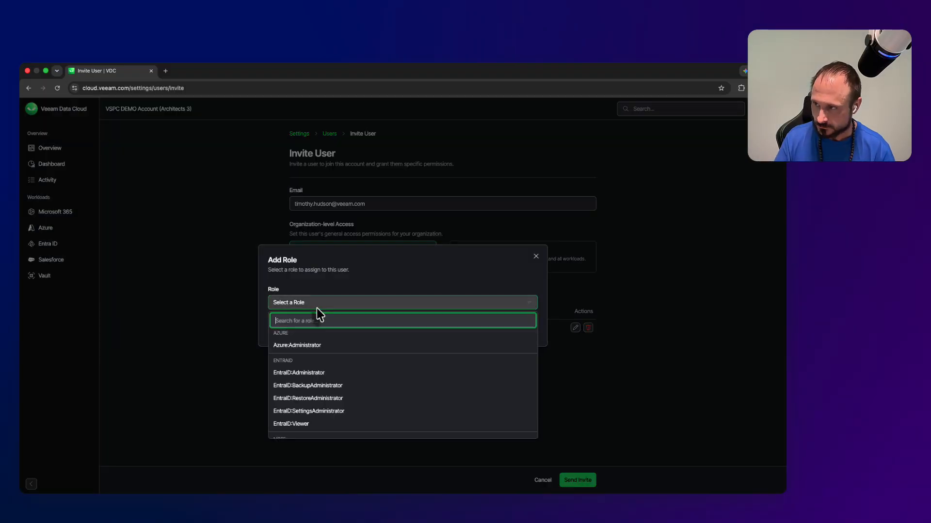
pyautogui.scroll(-2, 346, 317)
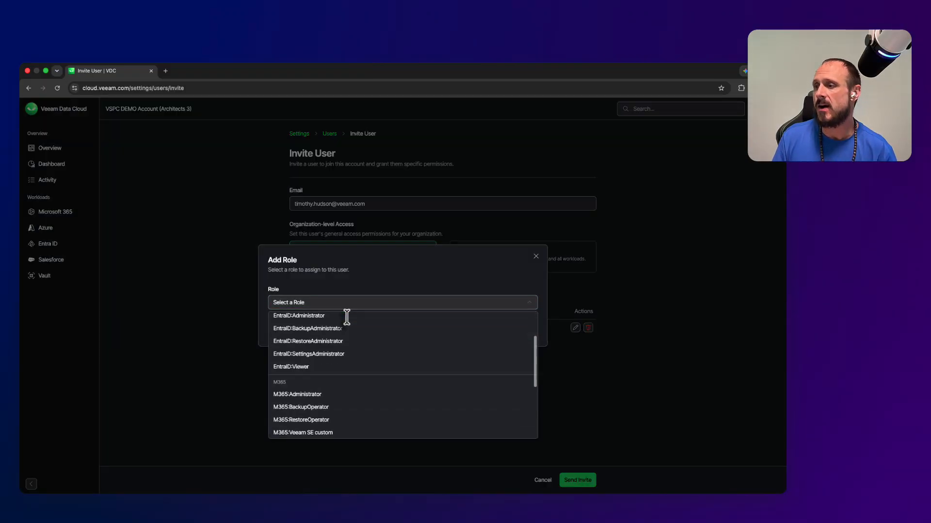
pyautogui.scroll(-4, 346, 316)
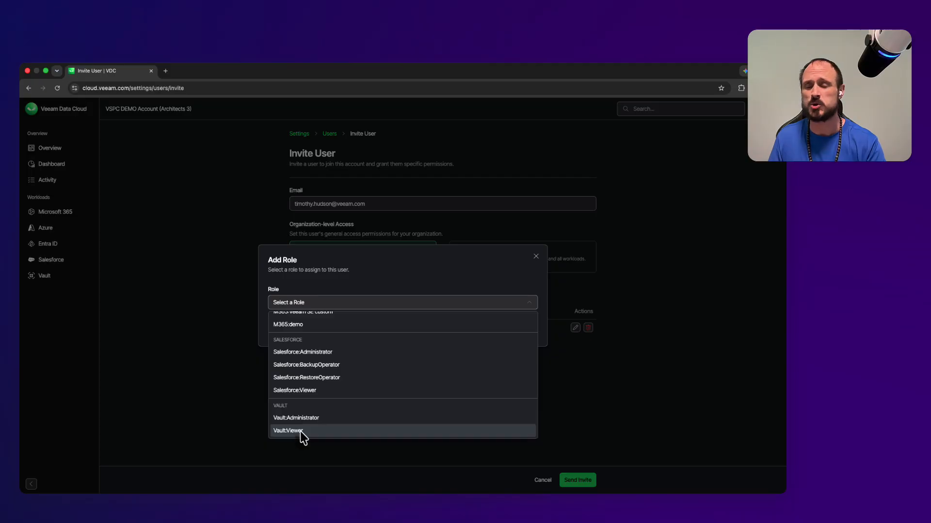
pyautogui.click(300, 430)
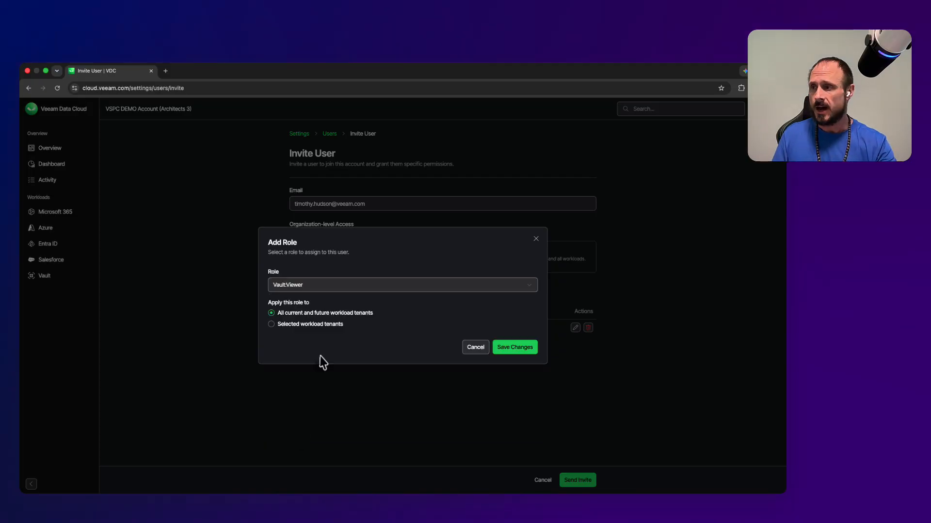
pyautogui.click(281, 325)
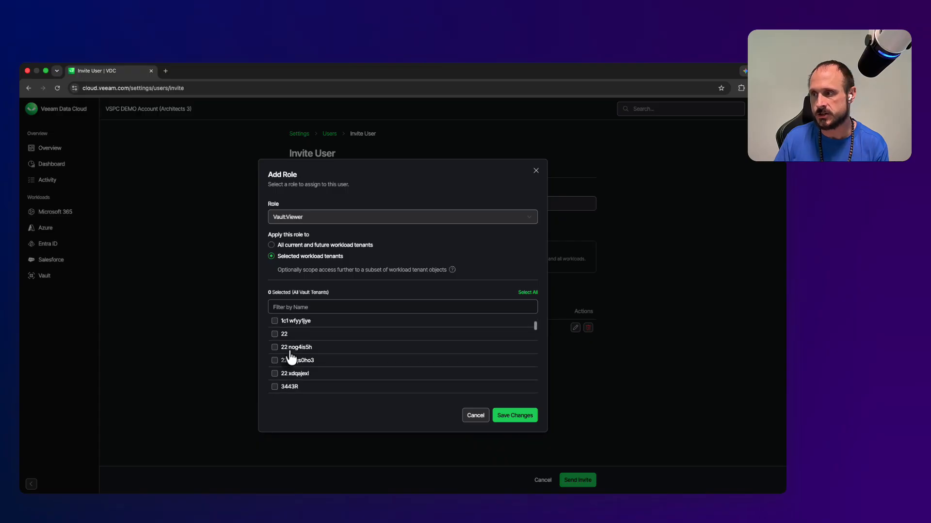
pyautogui.scroll(-5, 290, 354)
pyautogui.click(275, 369)
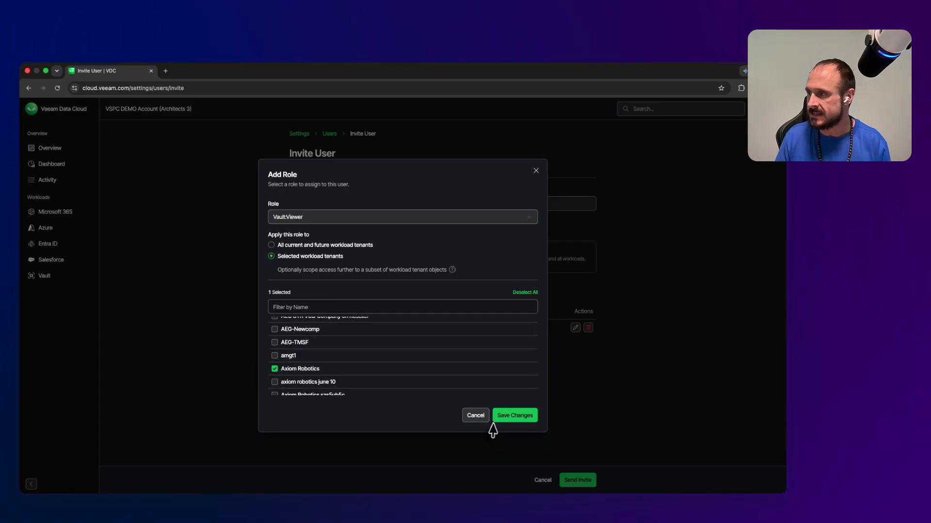
pyautogui.click(507, 418)
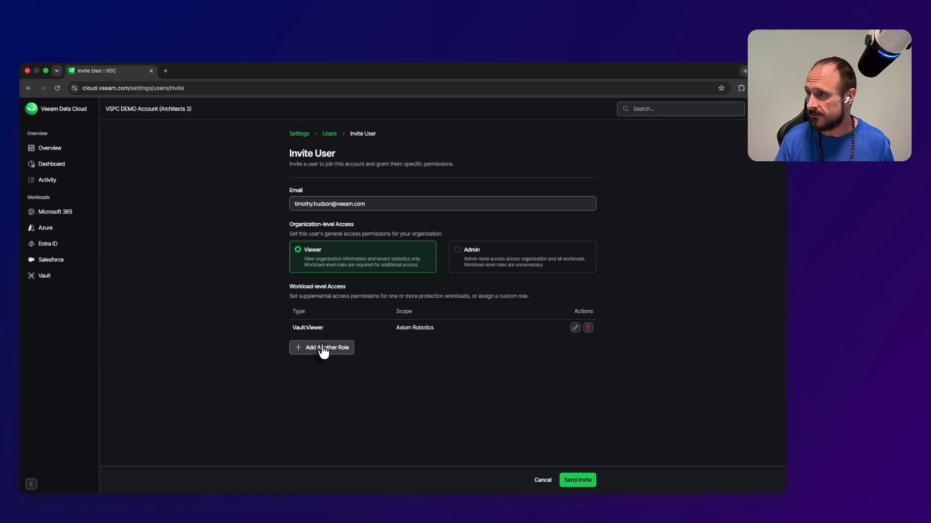
# Step: Edit the Vault:Viewer role, untick Axiom Robotics and cancel, then delete the role
pyautogui.click(575, 329)
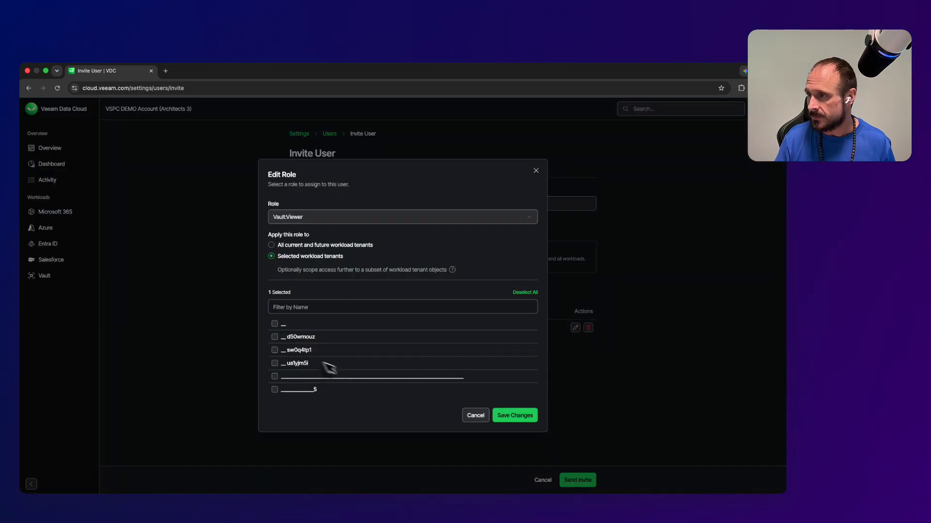
pyautogui.scroll(-1, 286, 361)
pyautogui.scroll(-5, 286, 363)
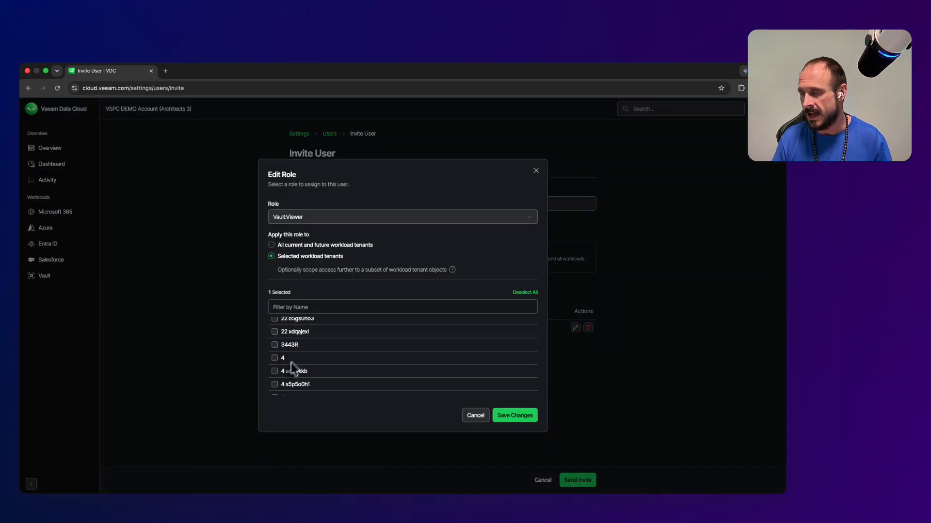
pyautogui.scroll(-3, 287, 376)
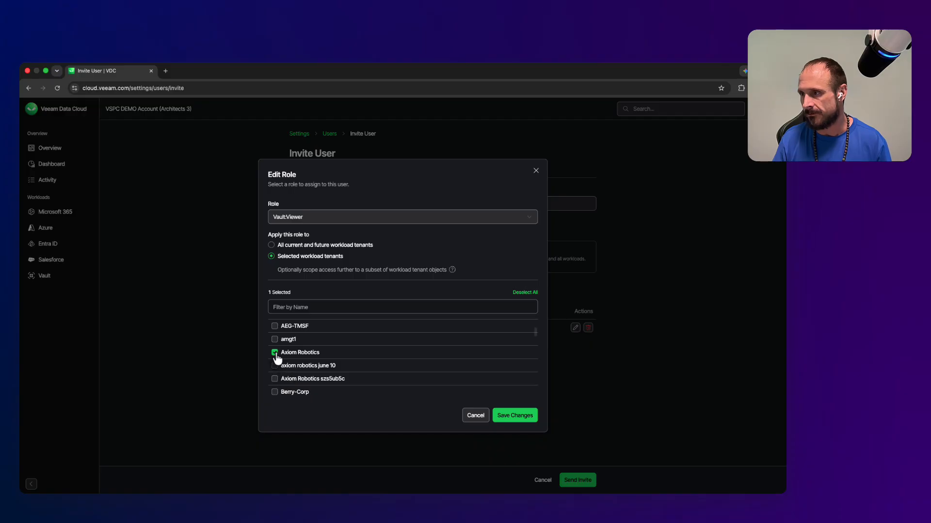
pyautogui.click(274, 352)
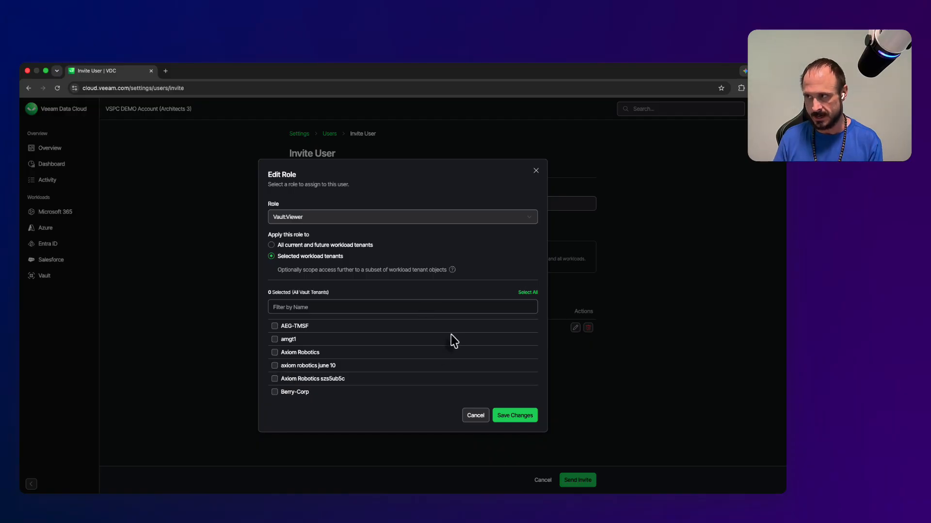
pyautogui.click(475, 416)
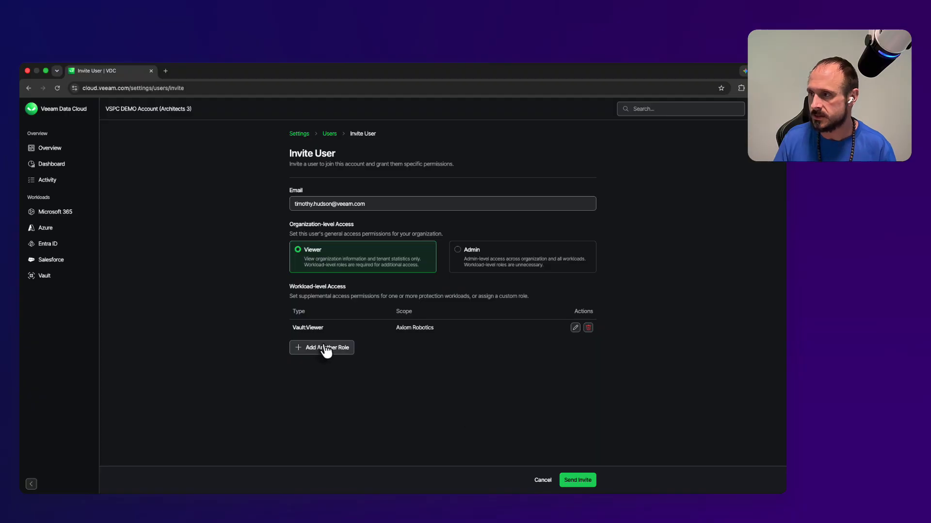
pyautogui.click(588, 328)
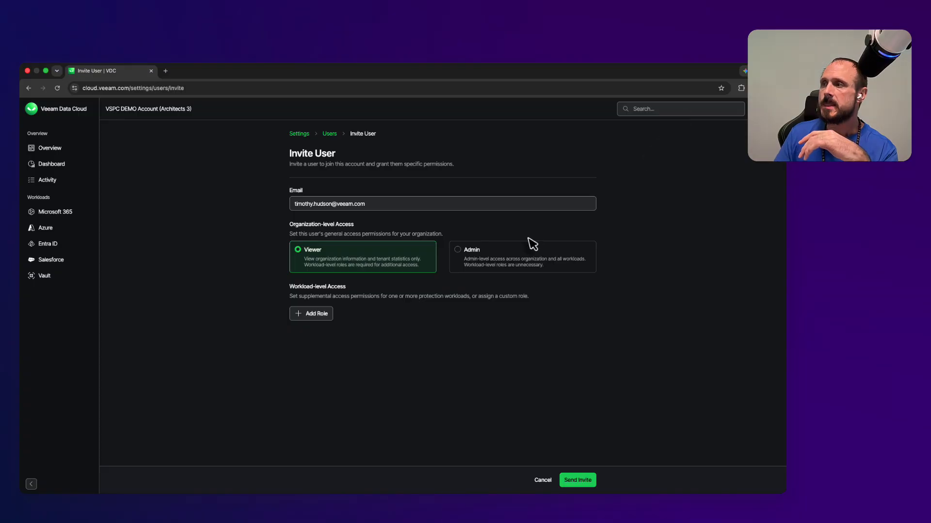
# Step: Go to Settings > Groups and open the Veeam Admins group for editing
pyautogui.click(756, 109)
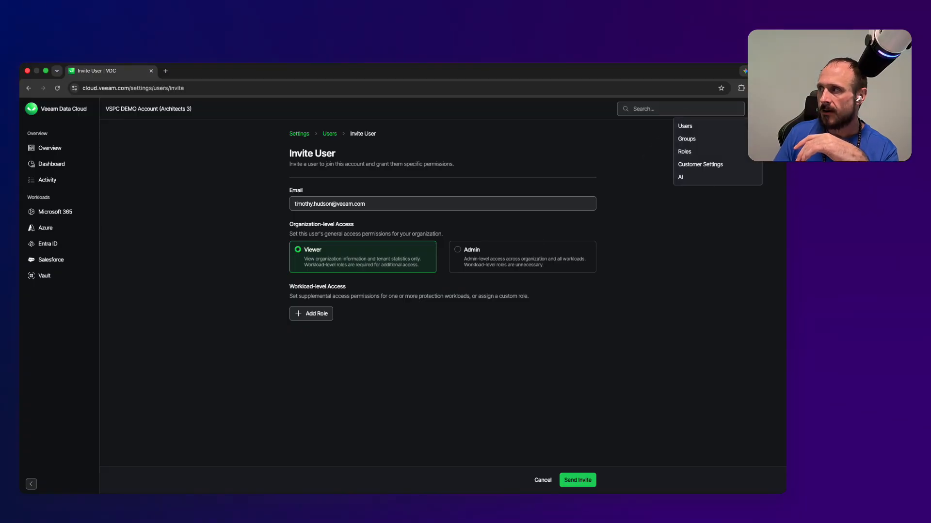
pyautogui.click(697, 140)
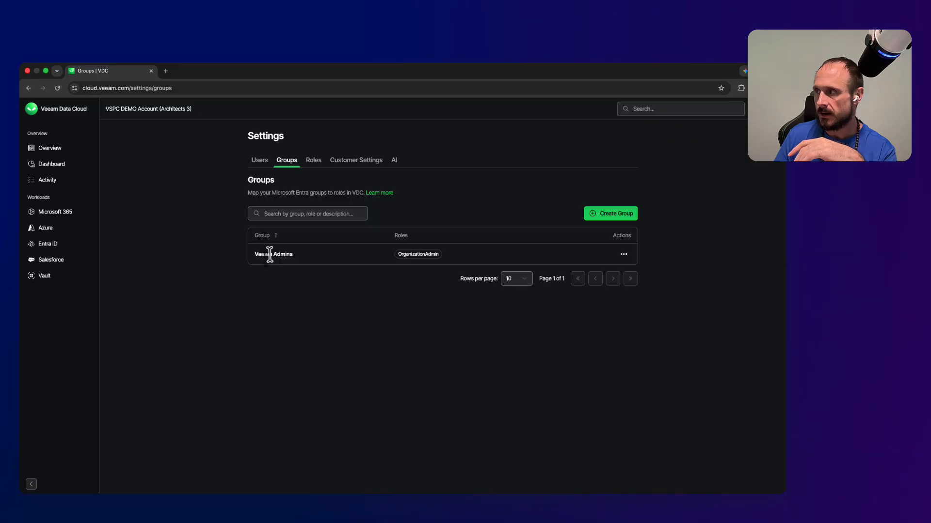
pyautogui.click(624, 254)
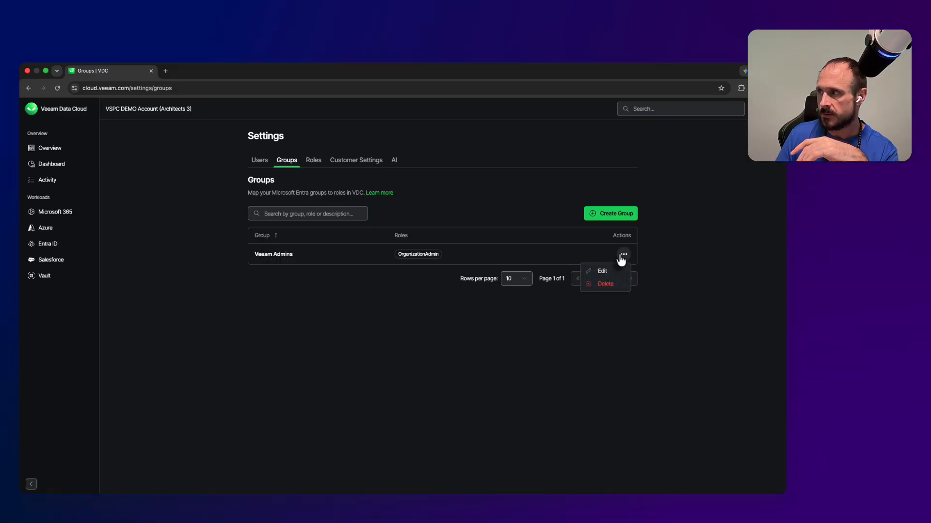
pyautogui.click(603, 272)
# Step: Switch Veeam Admins to Viewer access, restore Admin, then discard the edit
pyautogui.moveTo(366, 225)
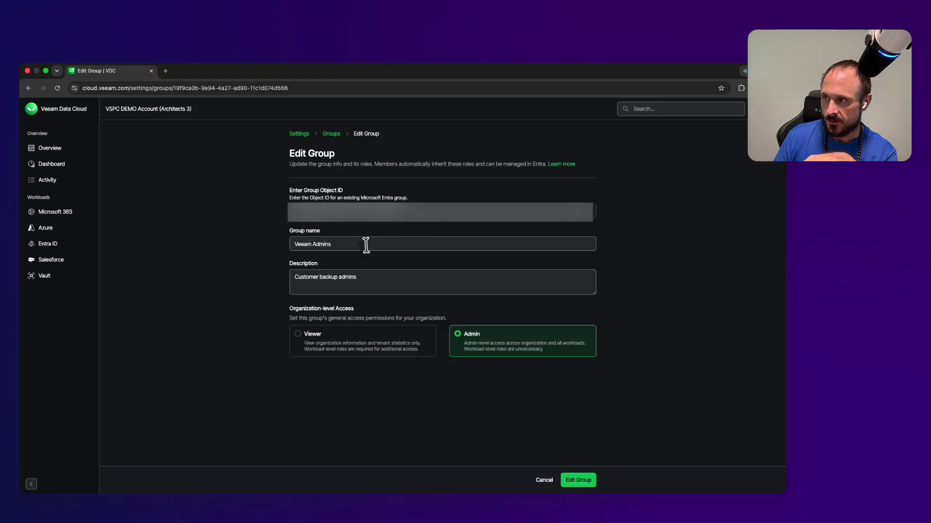
pyautogui.moveTo(366, 245); pyautogui.dragTo(281, 250)
pyautogui.moveTo(366, 213)
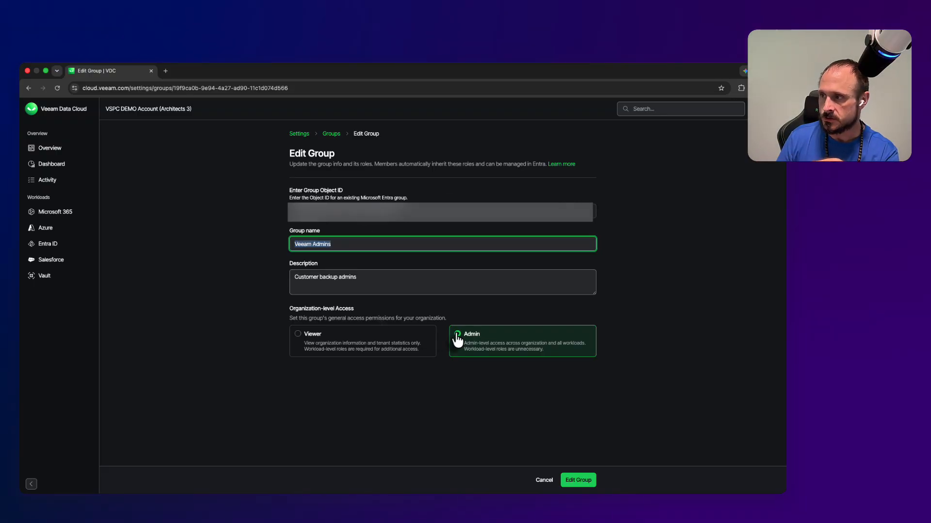
pyautogui.click(340, 348)
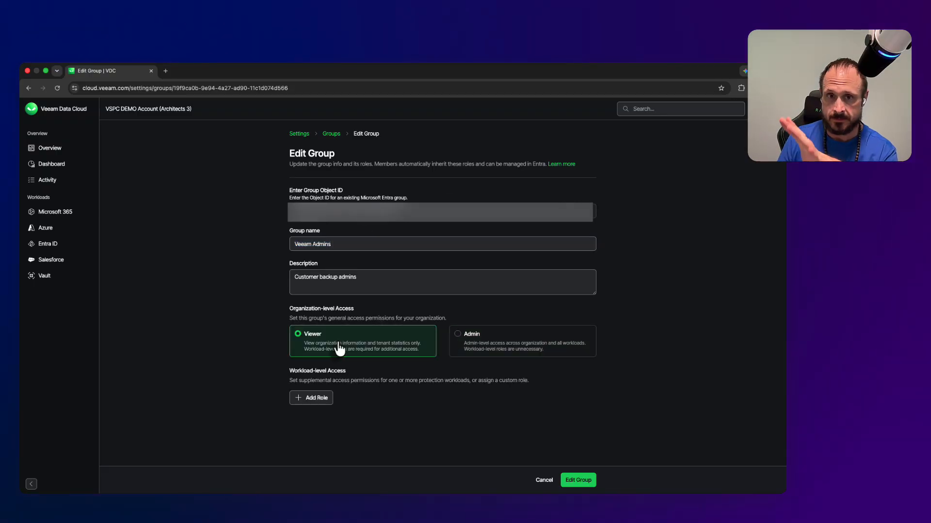
pyautogui.click(472, 342)
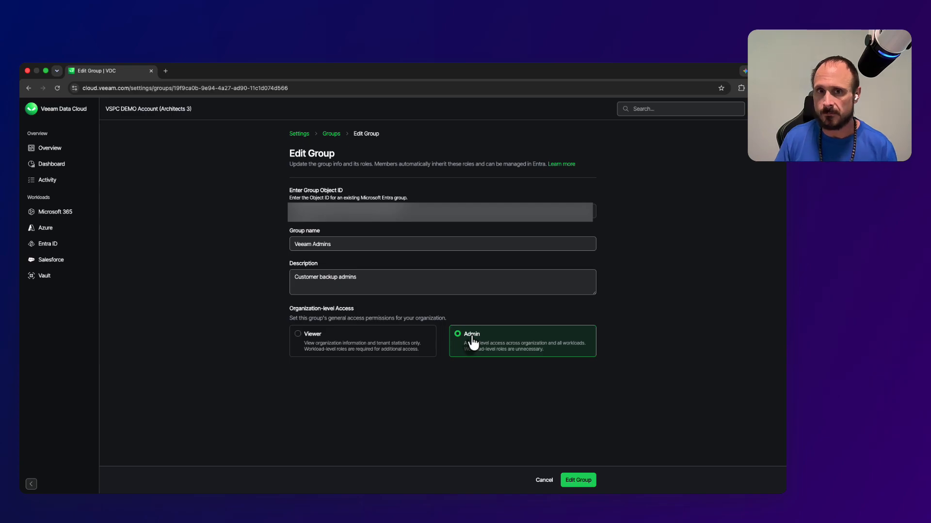
pyautogui.click(544, 480)
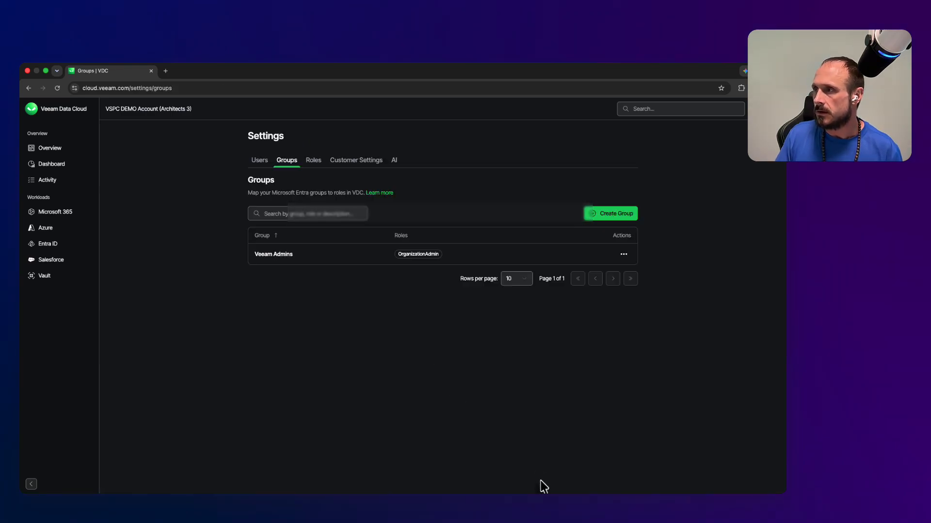
# Step: Open the Roles list and start a new custom role from scratch
pyautogui.click(313, 165)
pyautogui.scroll(-2, 477, 337)
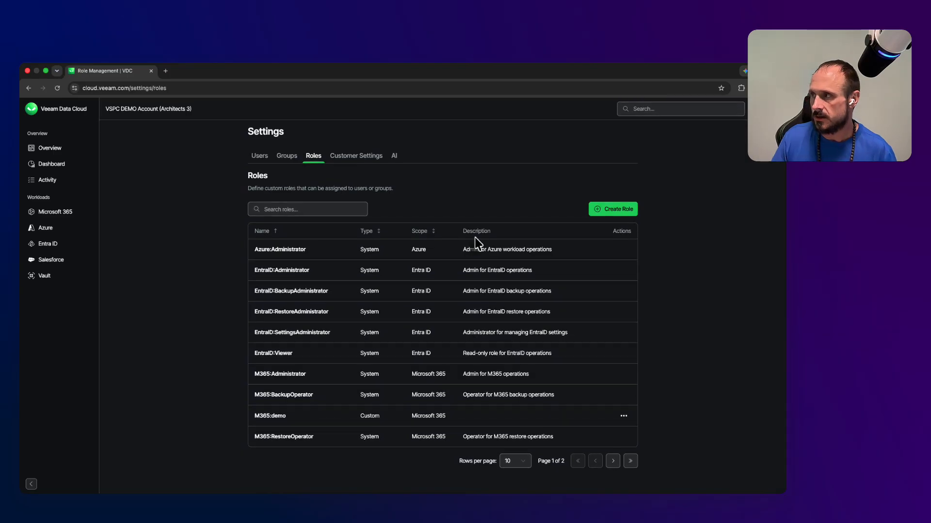
pyautogui.click(621, 213)
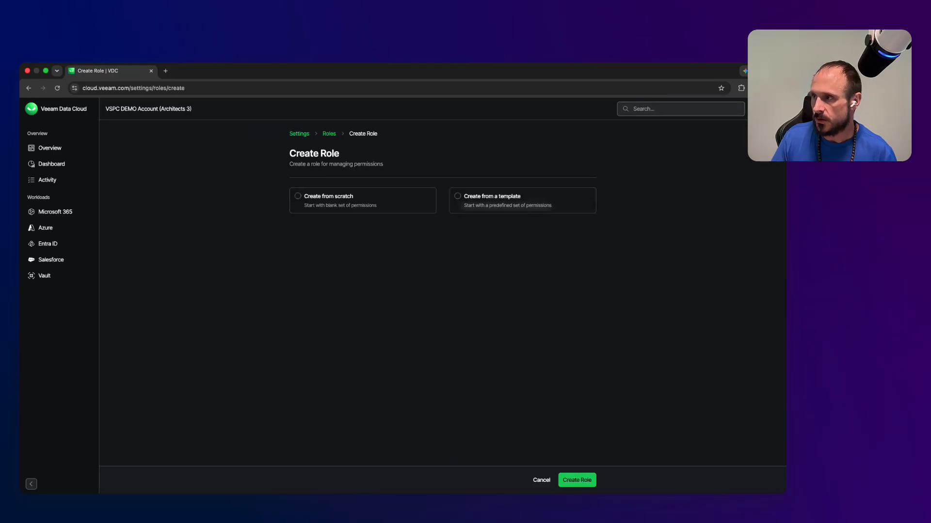
pyautogui.click(299, 206)
# Step: Review the new role's permission list, then discard the role unsaved
pyautogui.scroll(-2, 378, 300)
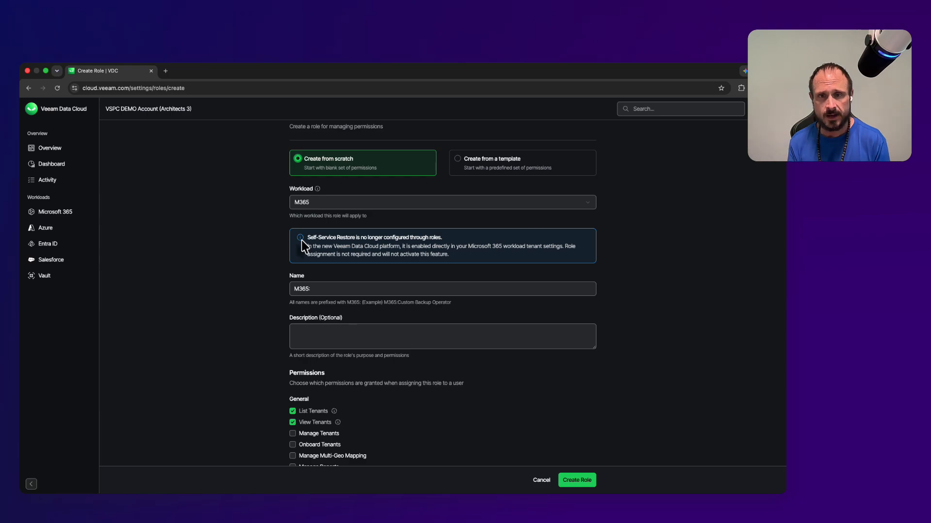
pyautogui.scroll(-5, 357, 345)
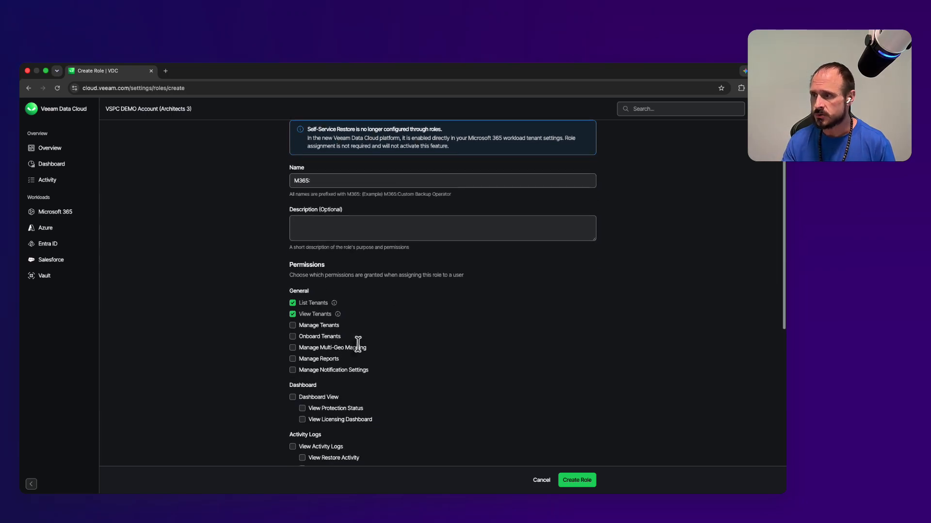
pyautogui.scroll(-1, 360, 350)
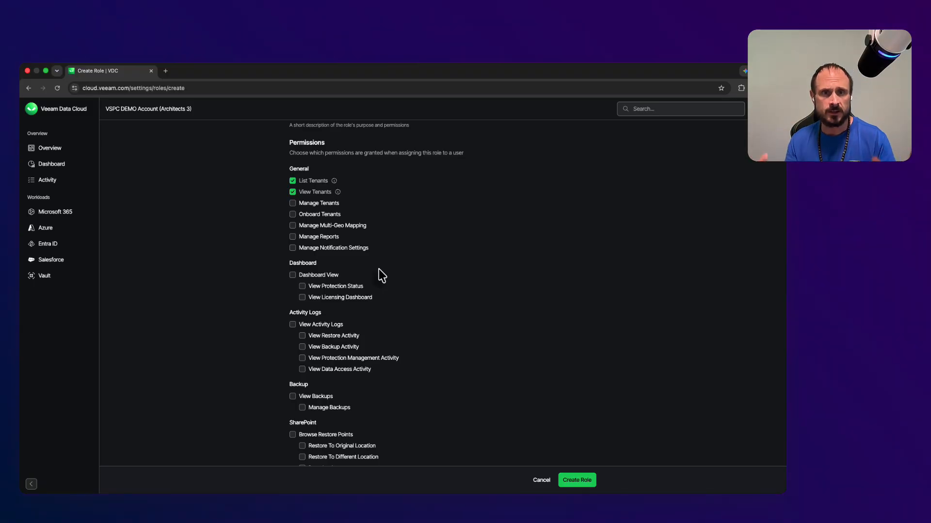
pyautogui.scroll(-5, 382, 276)
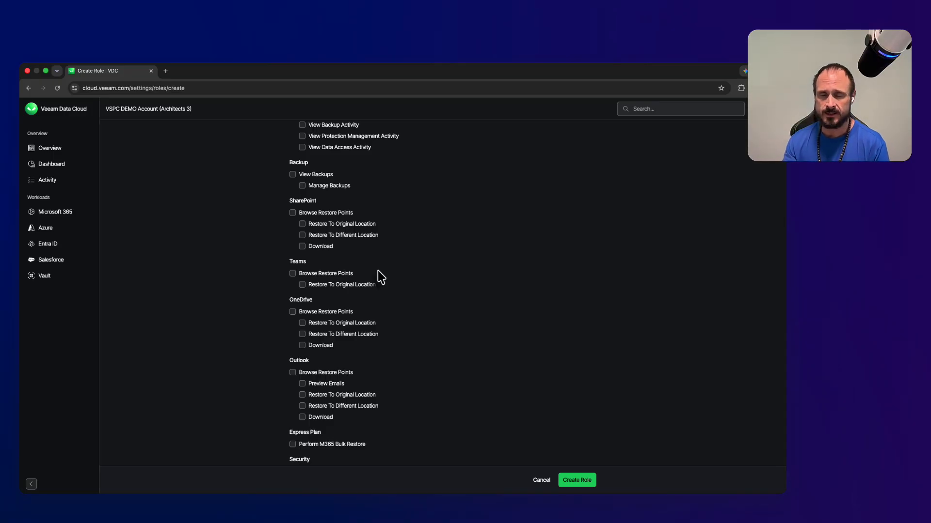
pyautogui.scroll(-2, 361, 270)
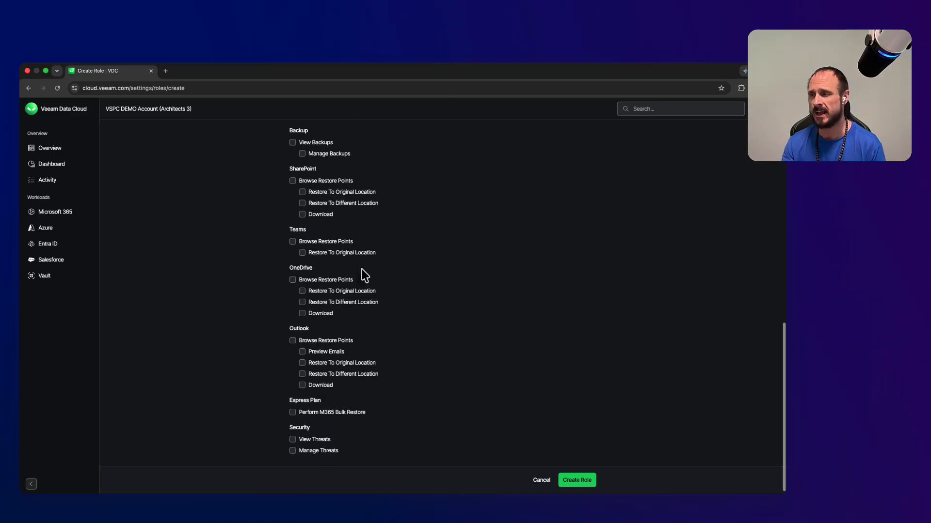
pyautogui.scroll(7, 364, 275)
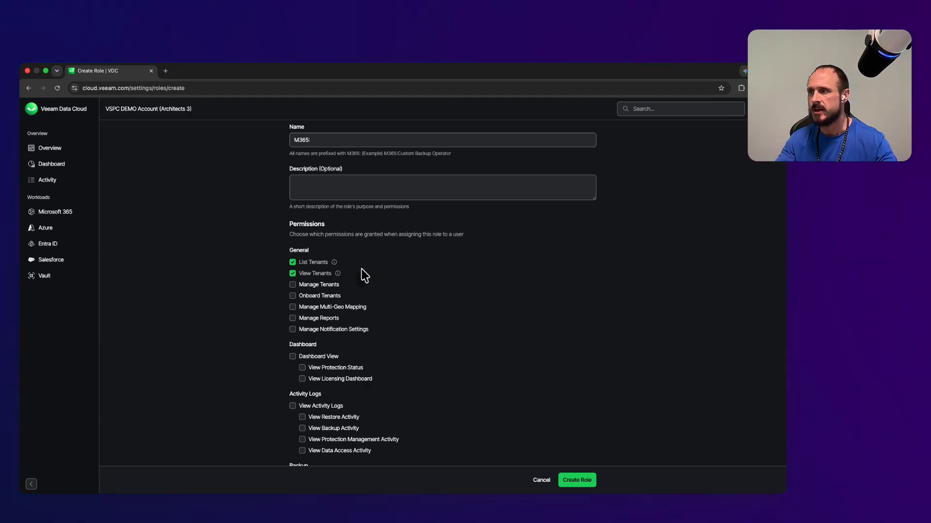
pyautogui.scroll(-12, 365, 275)
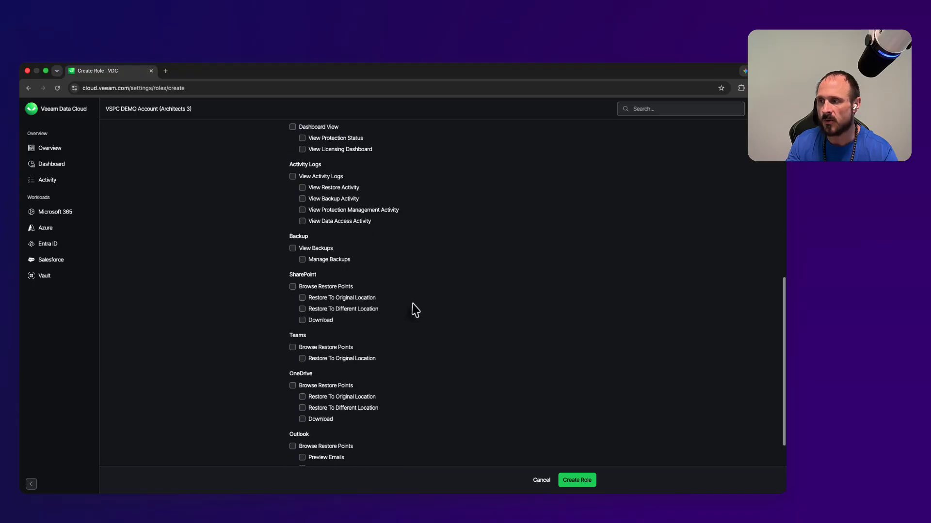
pyautogui.scroll(-3, 415, 310)
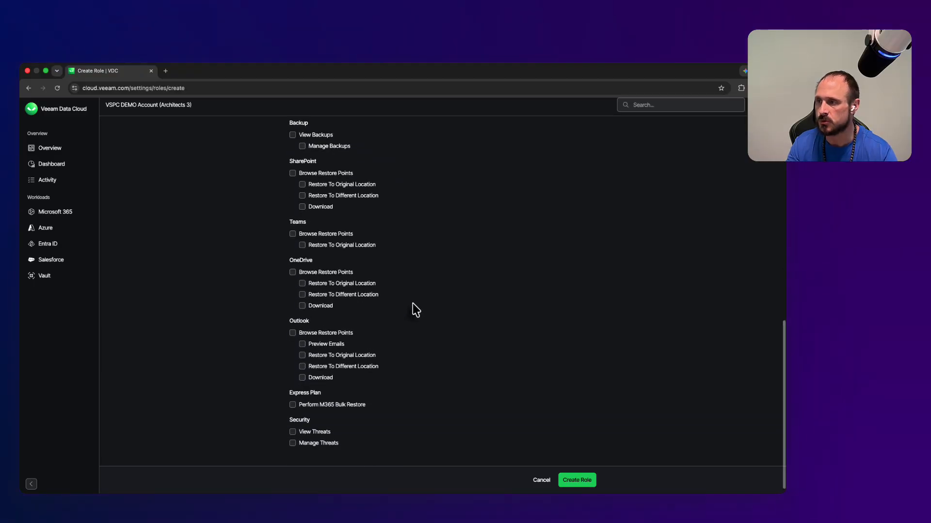
pyautogui.scroll(4, 416, 310)
pyautogui.scroll(20, 416, 310)
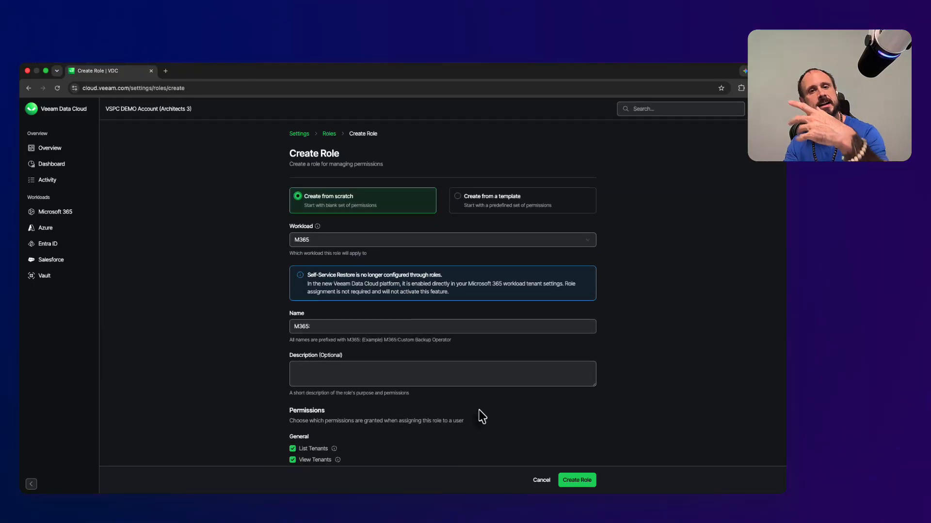
pyautogui.click(541, 480)
# Step: Switch to Customer Settings for 4T Engineering and open the Customer Name organization list
pyautogui.click(364, 161)
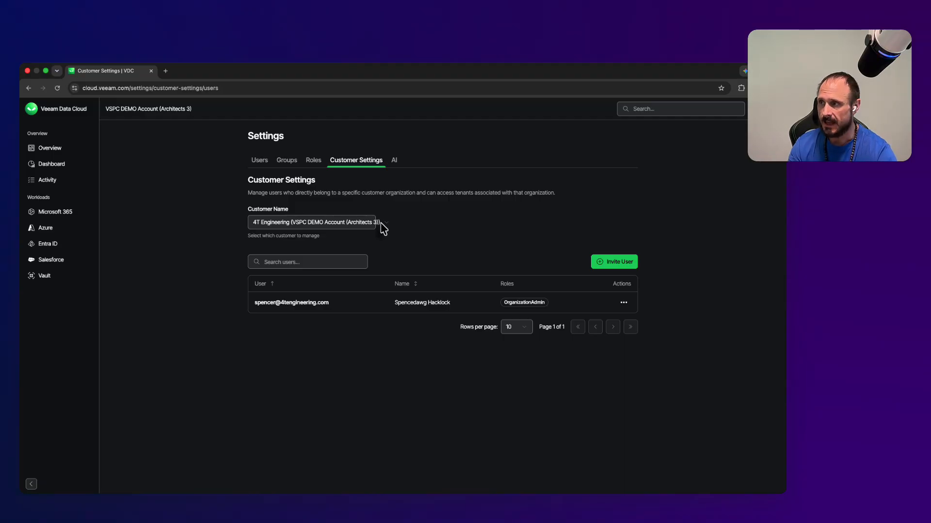
pyautogui.click(386, 224)
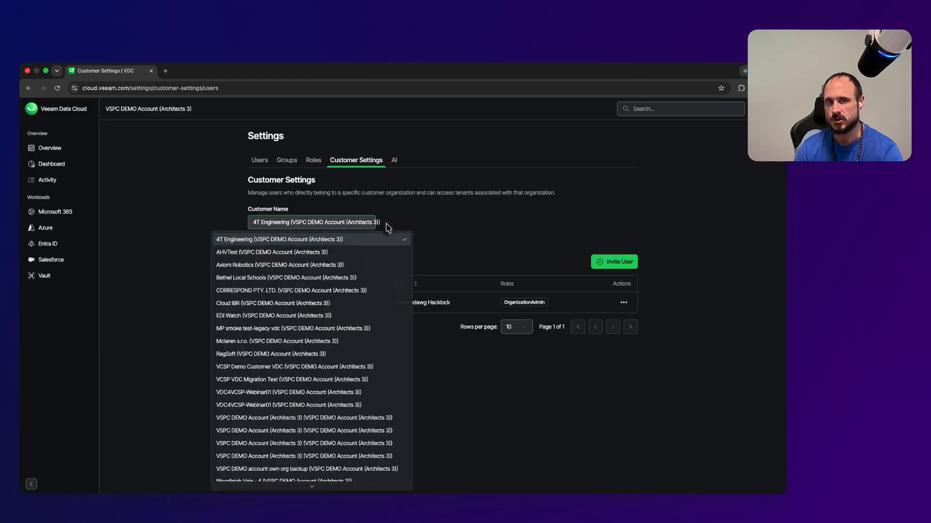
pyautogui.click(386, 224)
pyautogui.click(364, 224)
pyautogui.scroll(-2, 249, 379)
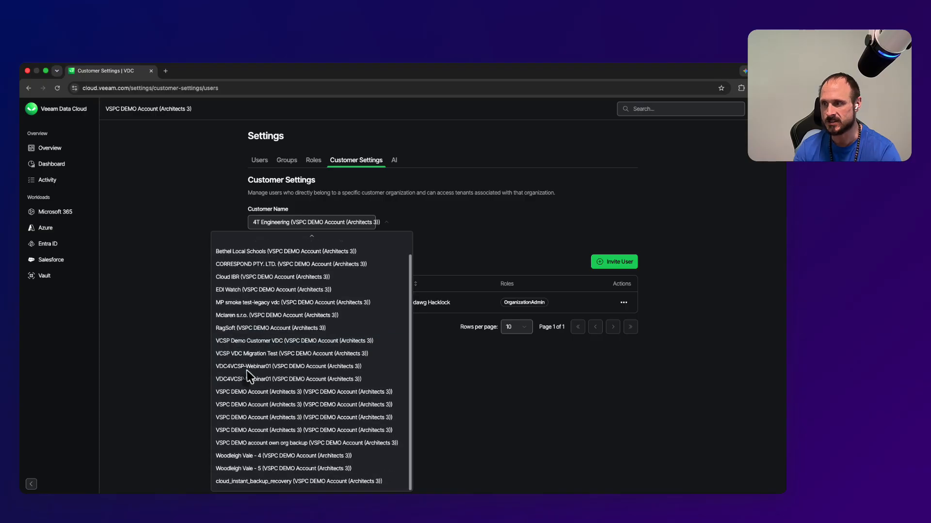
pyautogui.scroll(2, 249, 375)
# Step: Select Axiom Robotics as the customer and highlight its user's e-mail address
pyautogui.click(269, 265)
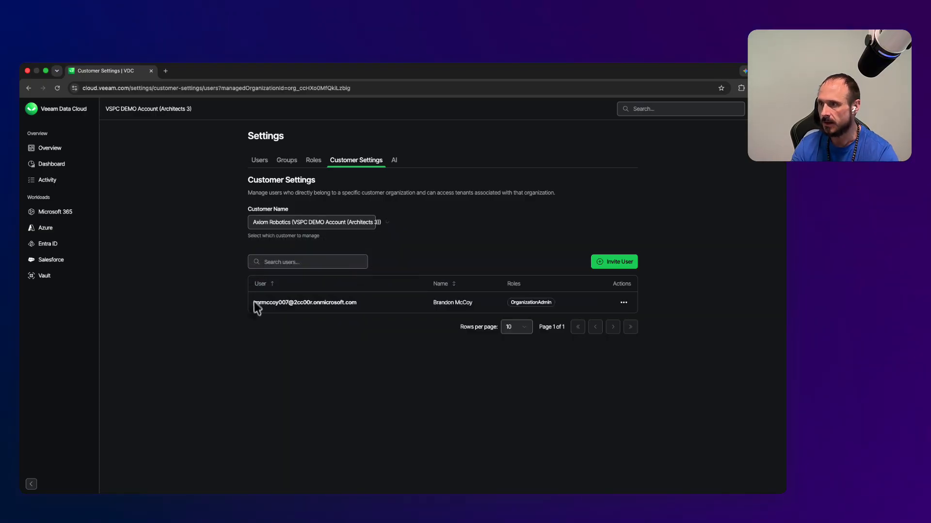
pyautogui.moveTo(254, 305); pyautogui.dragTo(361, 312)
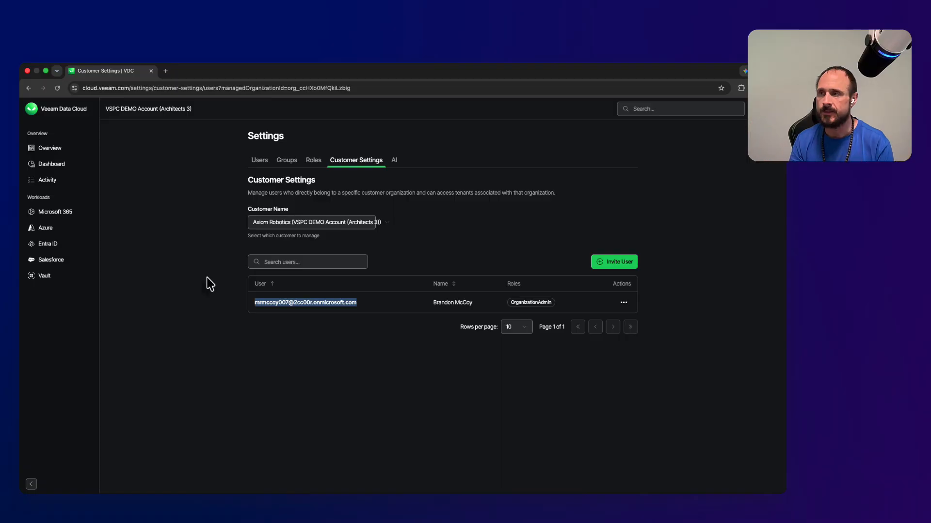
# Step: Start an Axiom Robotics user invite, toggle Admin then Viewer access, and cancel it unsent
pyautogui.click(614, 261)
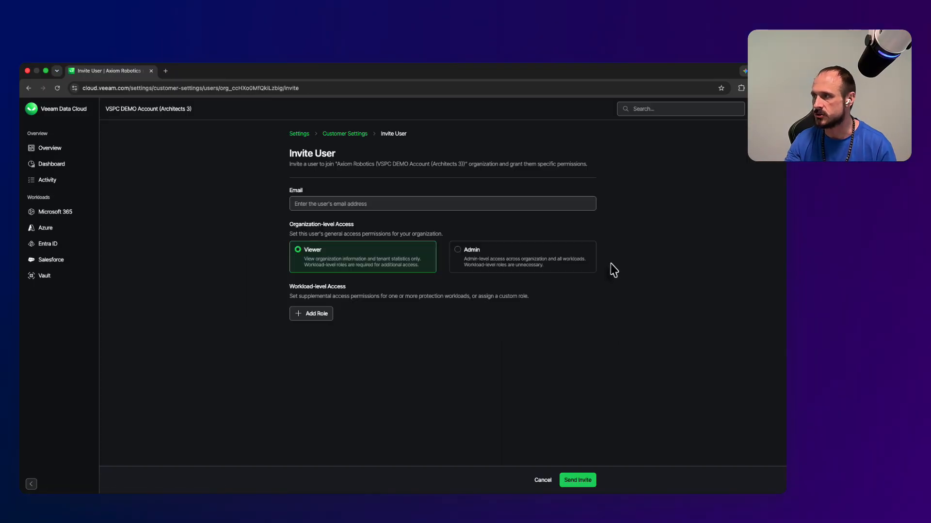
pyautogui.click(458, 257)
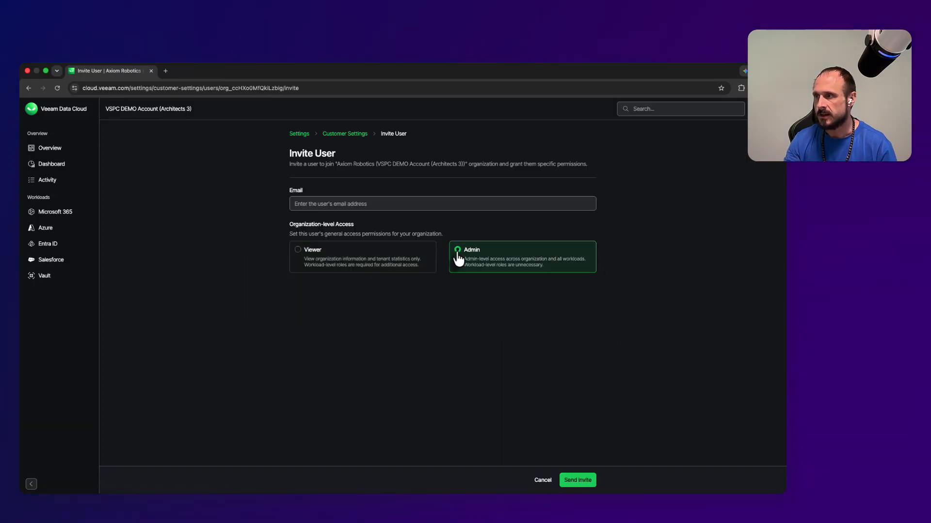
pyautogui.click(385, 261)
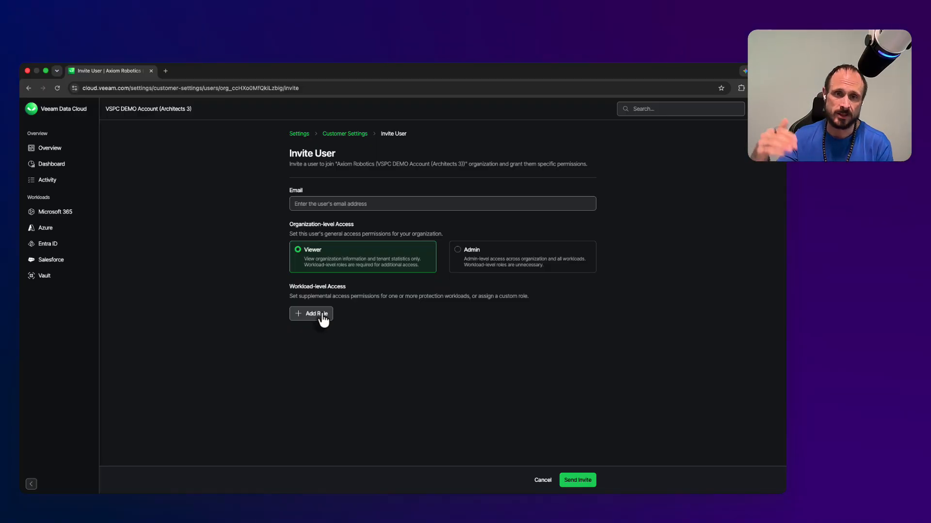
pyautogui.click(547, 482)
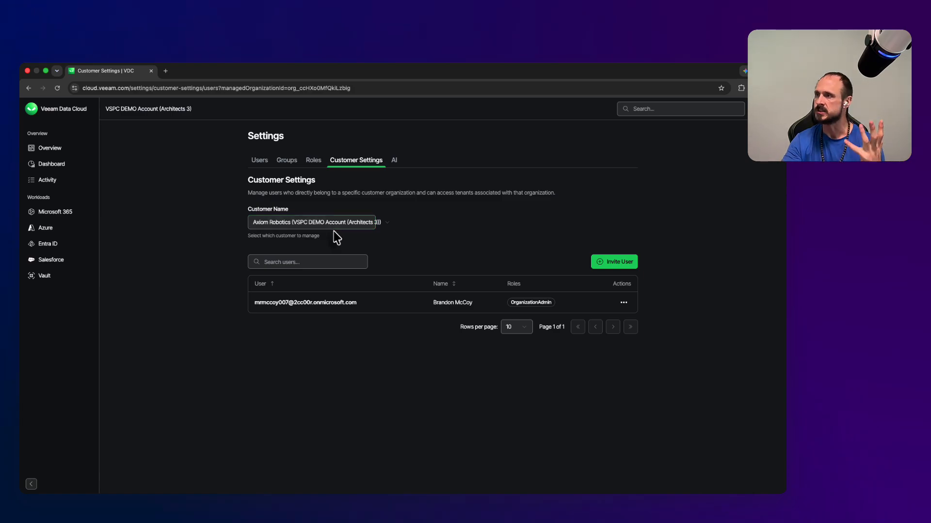
# Step: Go to the organization's Users list, then open the Dashboard and review it
pyautogui.click(260, 162)
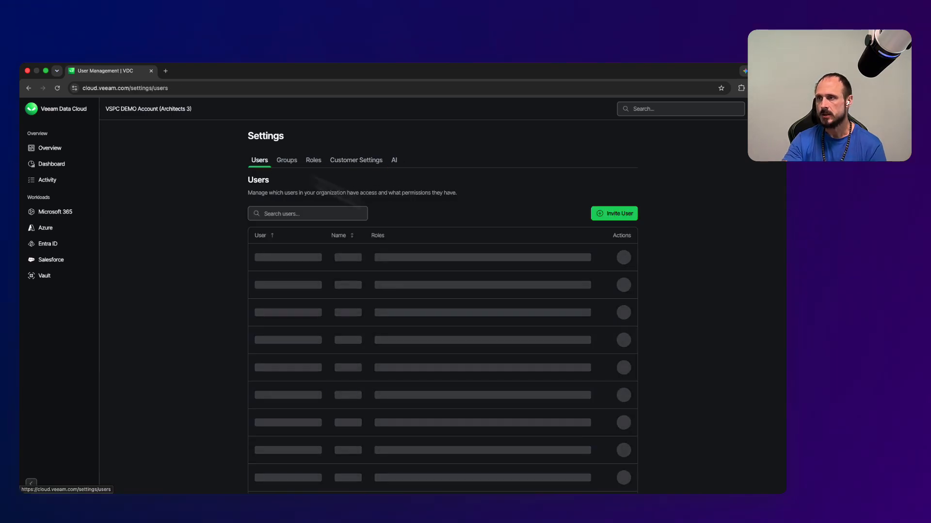
pyautogui.click(54, 166)
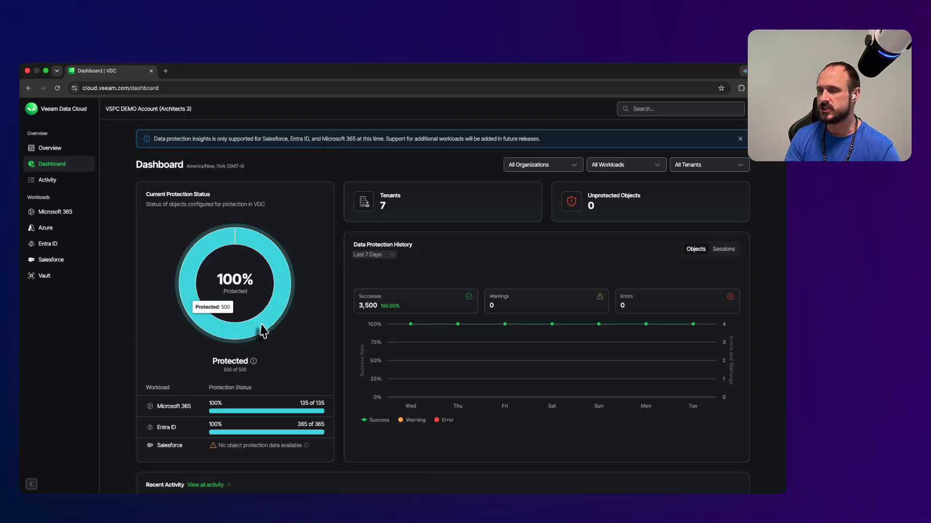
pyautogui.scroll(-2, 260, 323)
pyautogui.moveTo(252, 380)
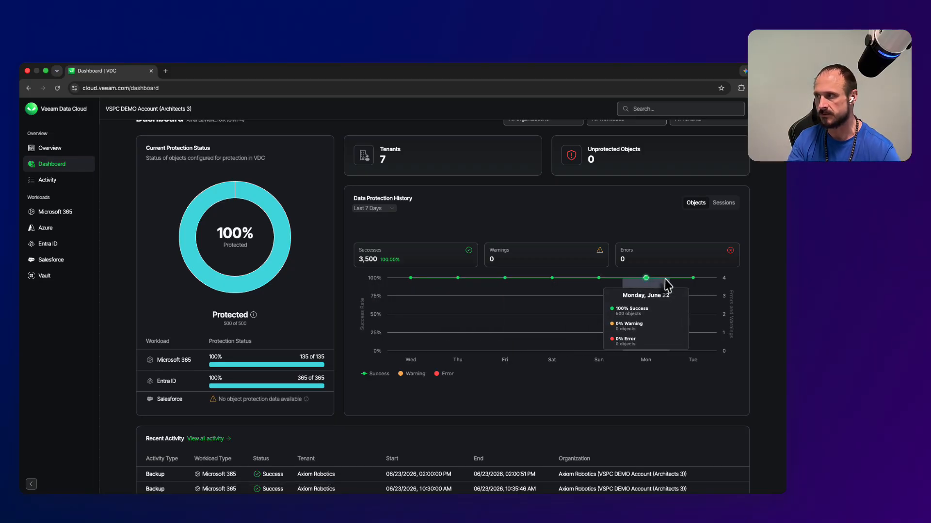
pyautogui.scroll(2, 651, 206)
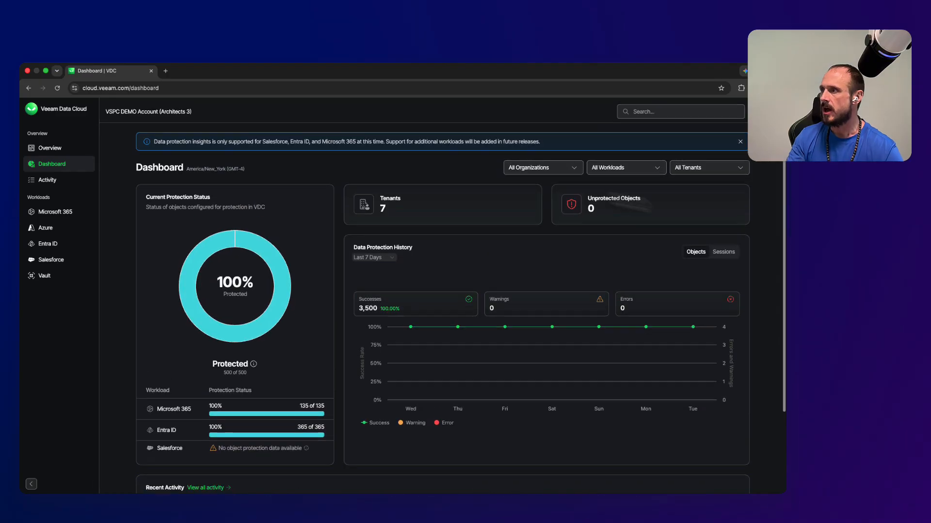
# Step: Filter the Dashboard to the Axiom Robotics organization and Microsoft 365 workloads
pyautogui.click(581, 166)
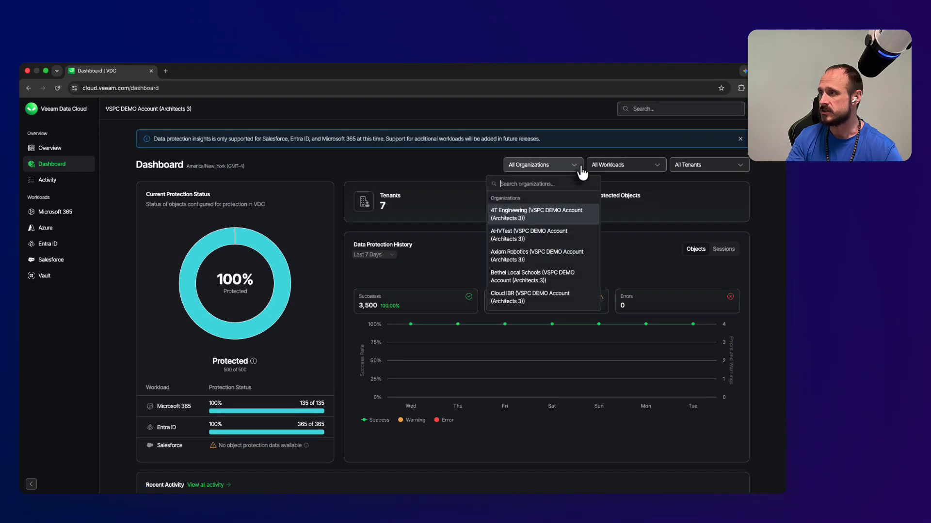
pyautogui.click(531, 258)
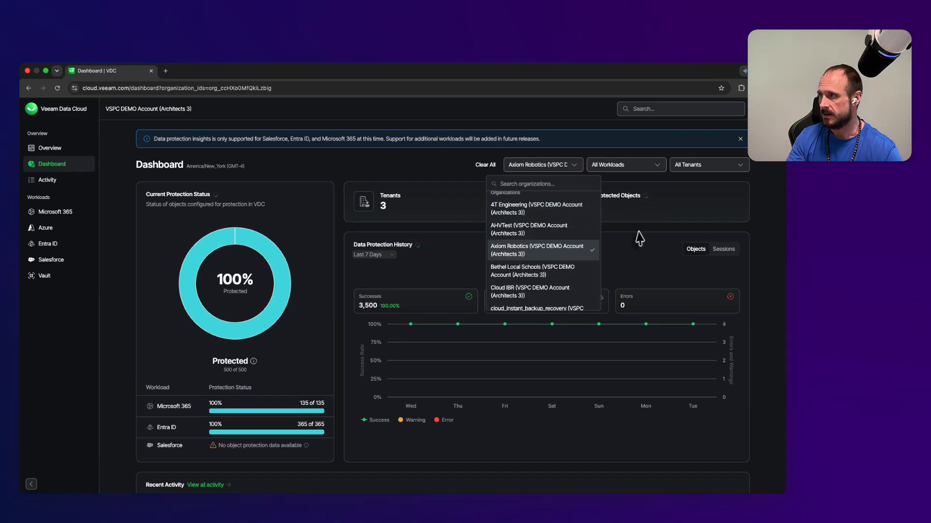
pyautogui.click(654, 168)
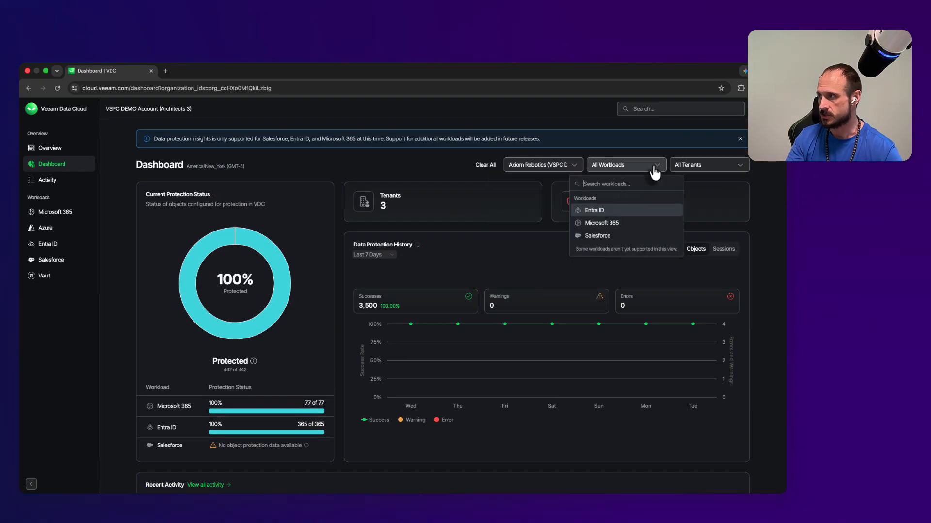
pyautogui.click(624, 224)
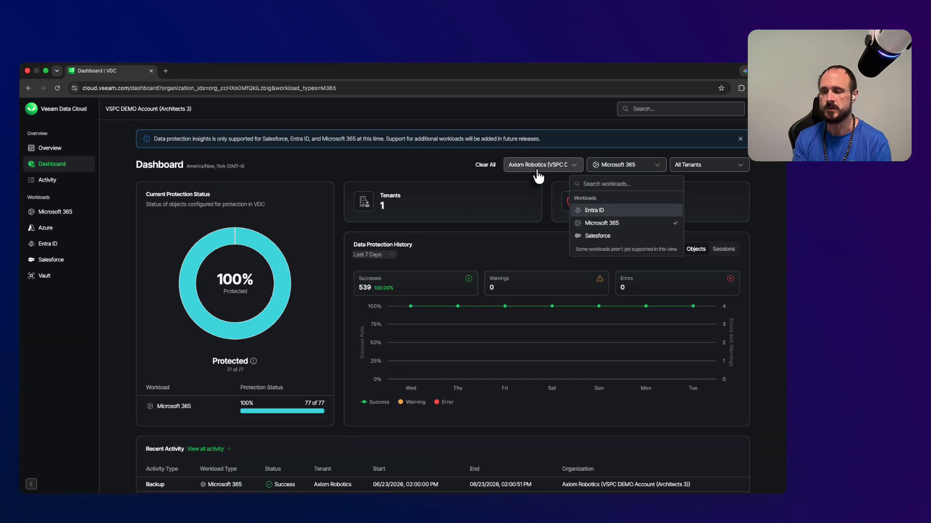
pyautogui.scroll(-3, 538, 177)
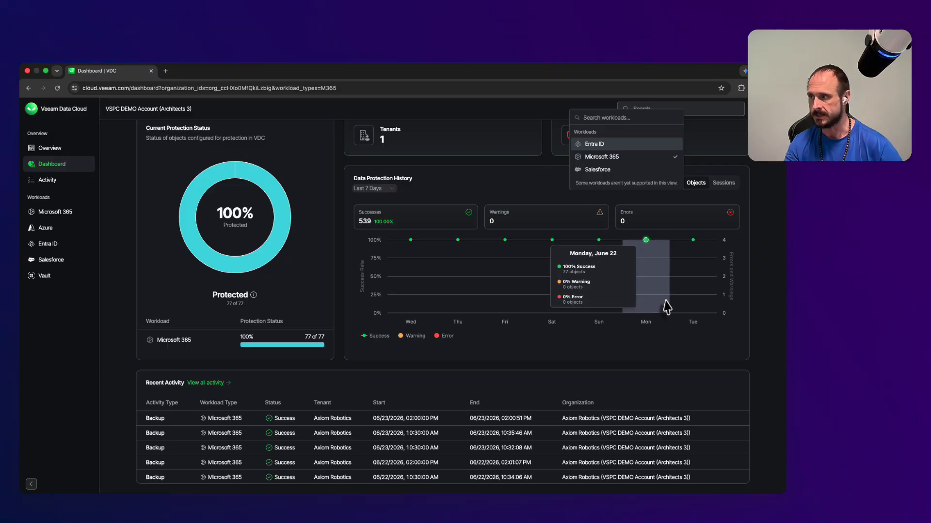
pyautogui.scroll(3, 756, 322)
pyautogui.click(760, 336)
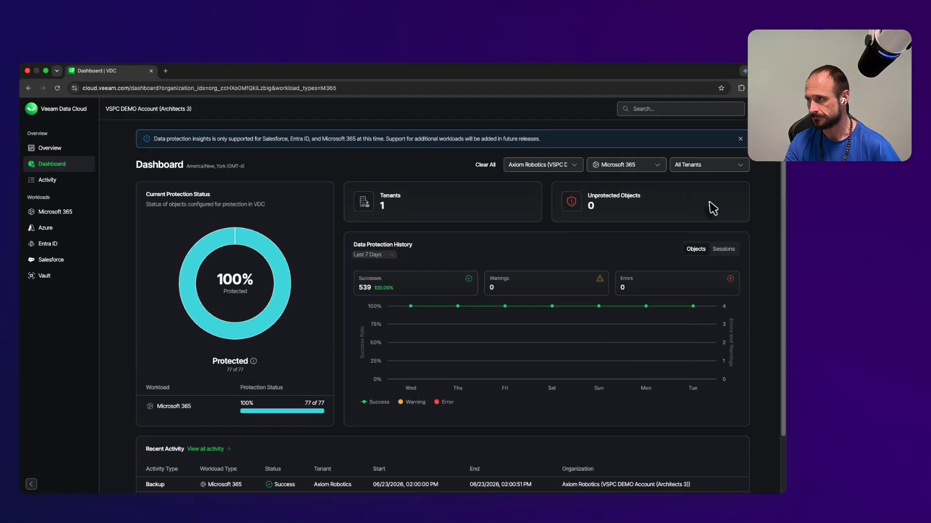
pyautogui.scroll(-3, 708, 169)
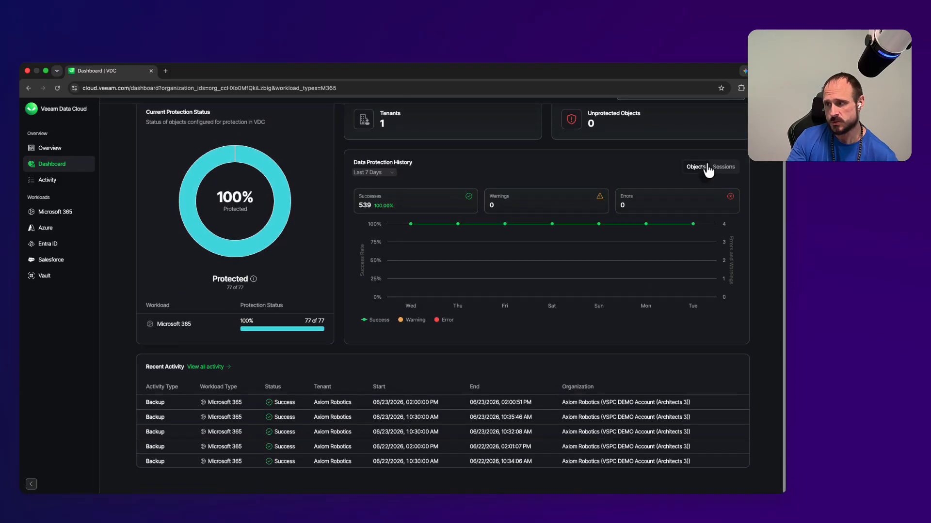
pyautogui.click(208, 386)
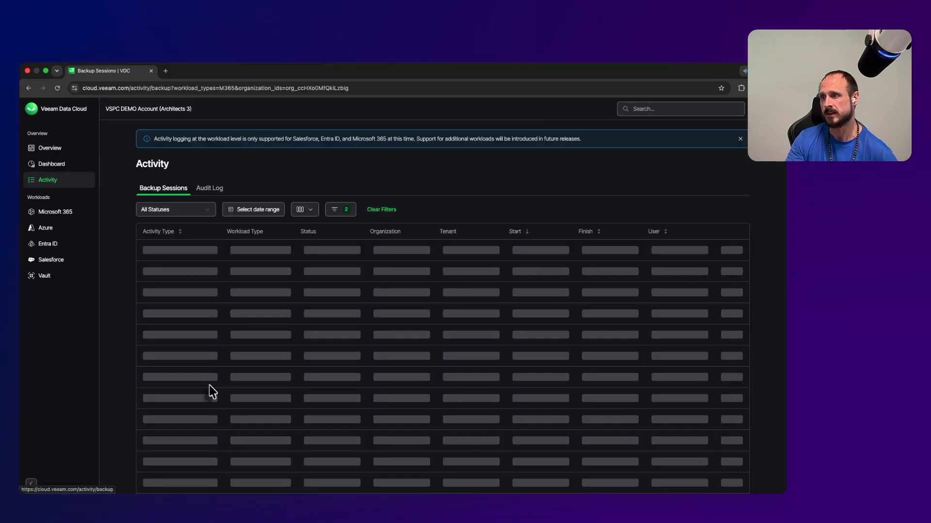
pyautogui.click(194, 252)
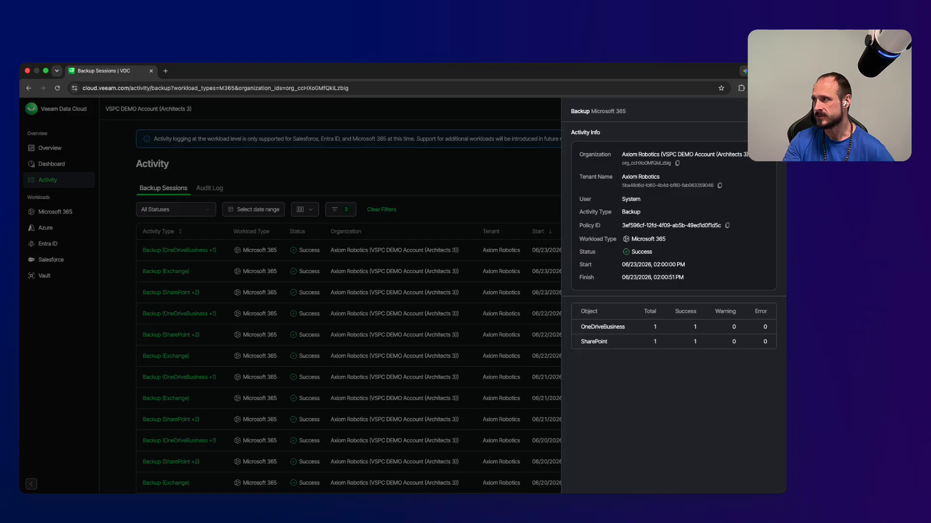
pyautogui.click(772, 111)
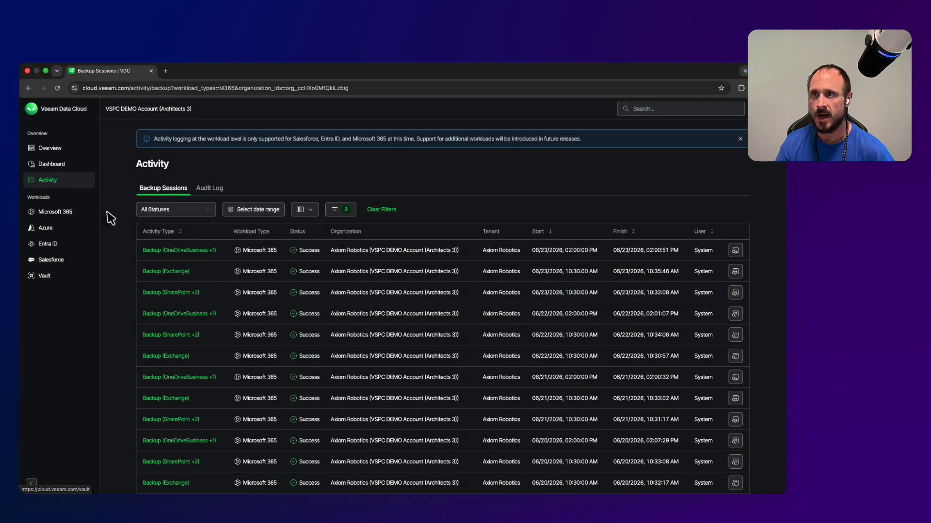
pyautogui.click(68, 212)
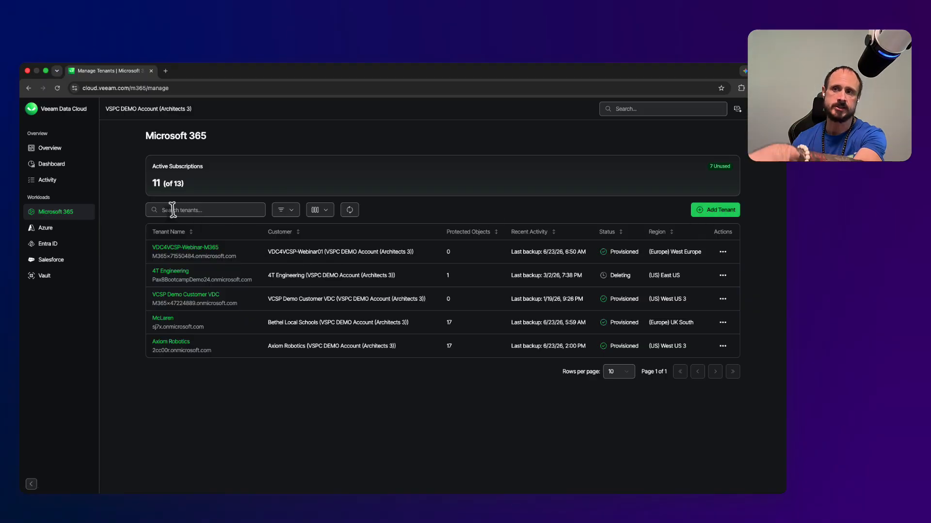
pyautogui.click(51, 167)
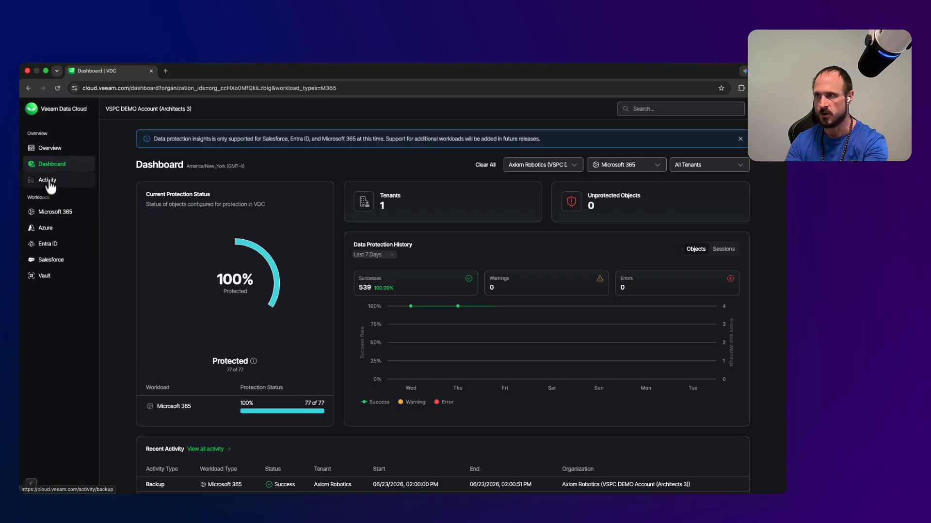
pyautogui.click(47, 186)
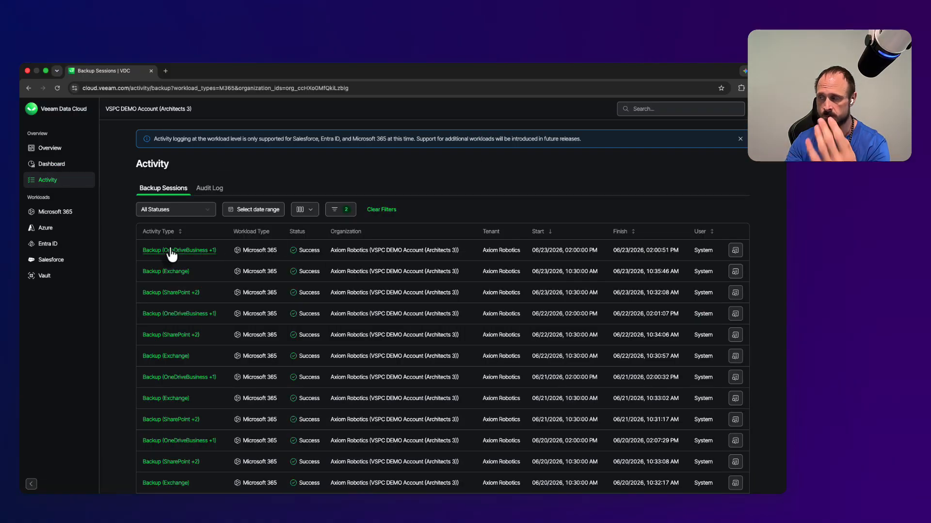
pyautogui.click(736, 251)
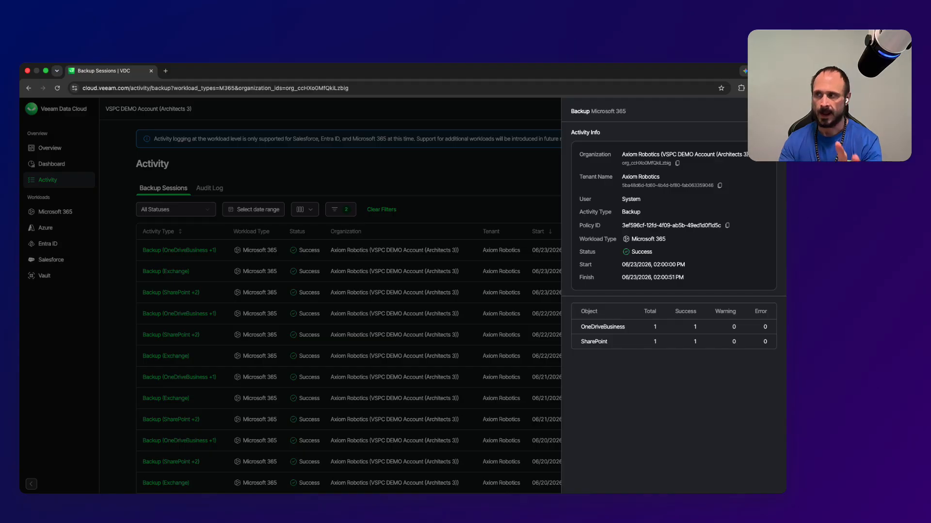
pyautogui.click(772, 111)
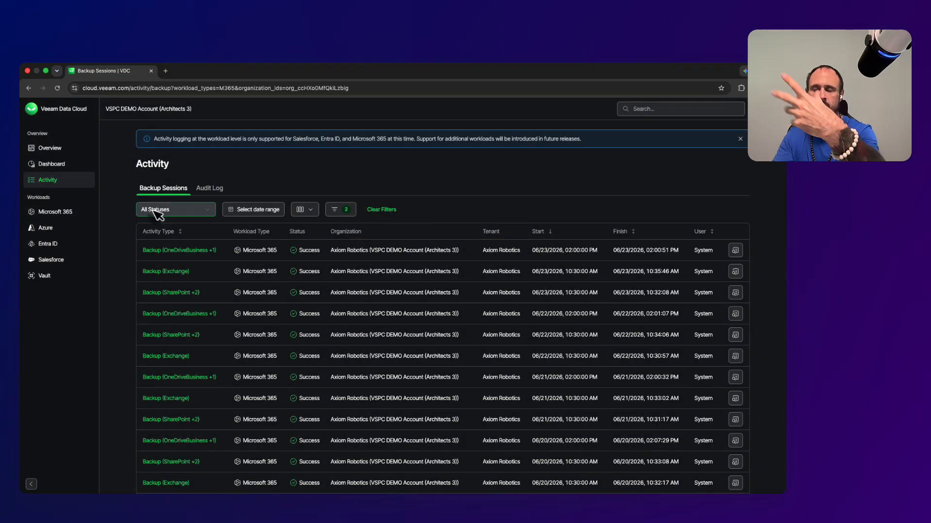
# Step: Check the Audit Log's date range and column options, then go to the Microsoft 365 tenants
pyautogui.click(207, 190)
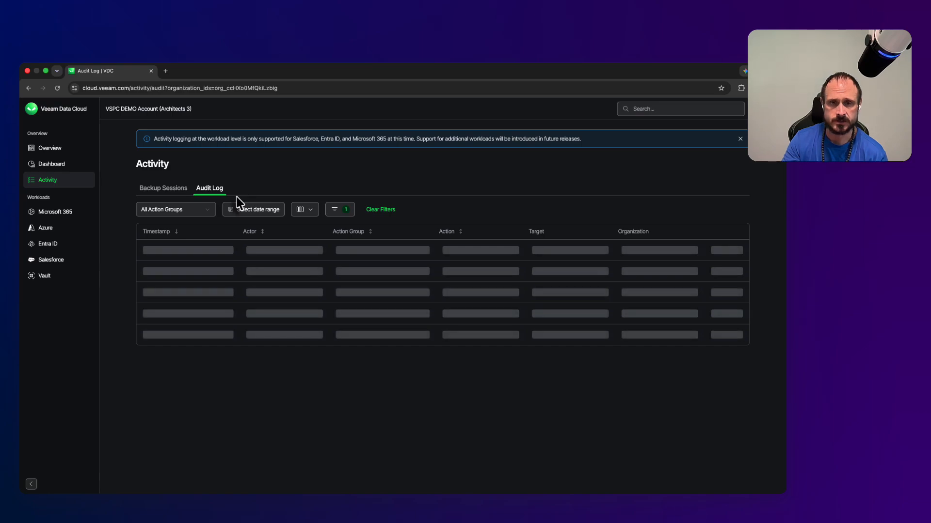
pyautogui.click(275, 211)
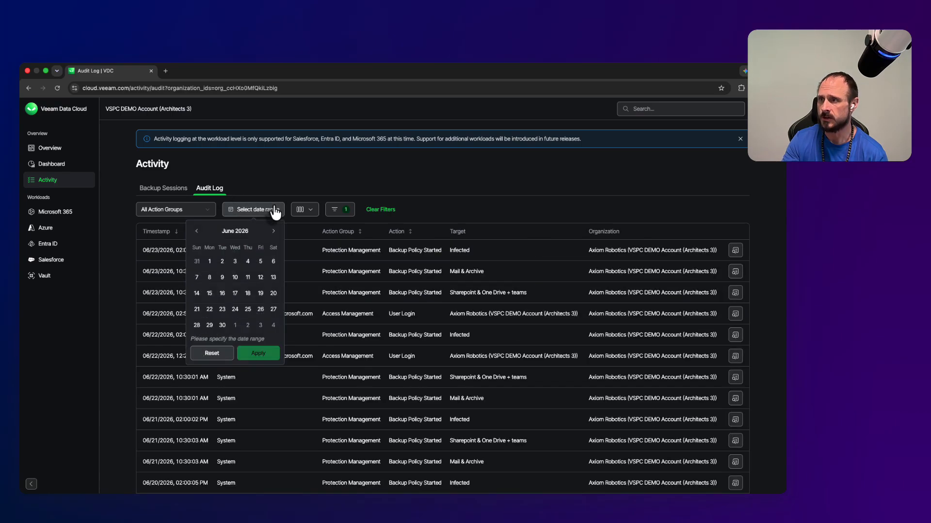
pyautogui.click(314, 213)
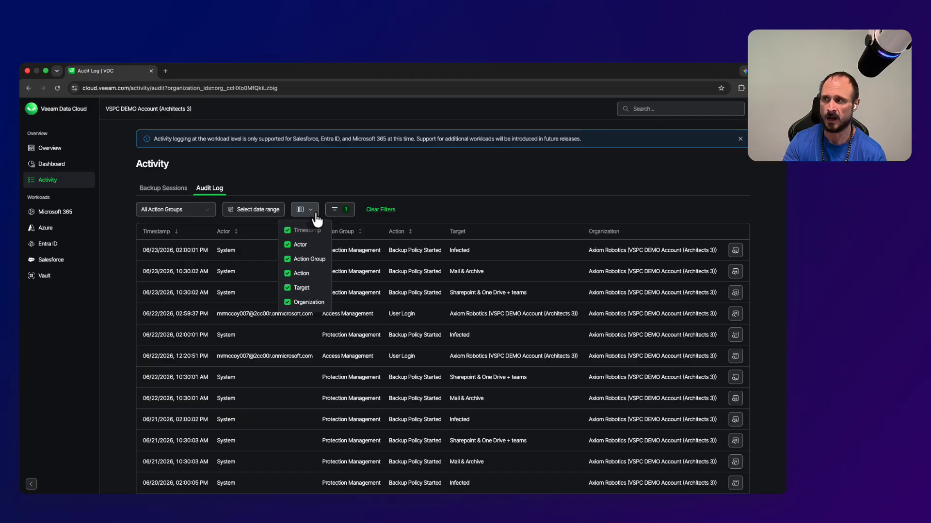
pyautogui.click(434, 212)
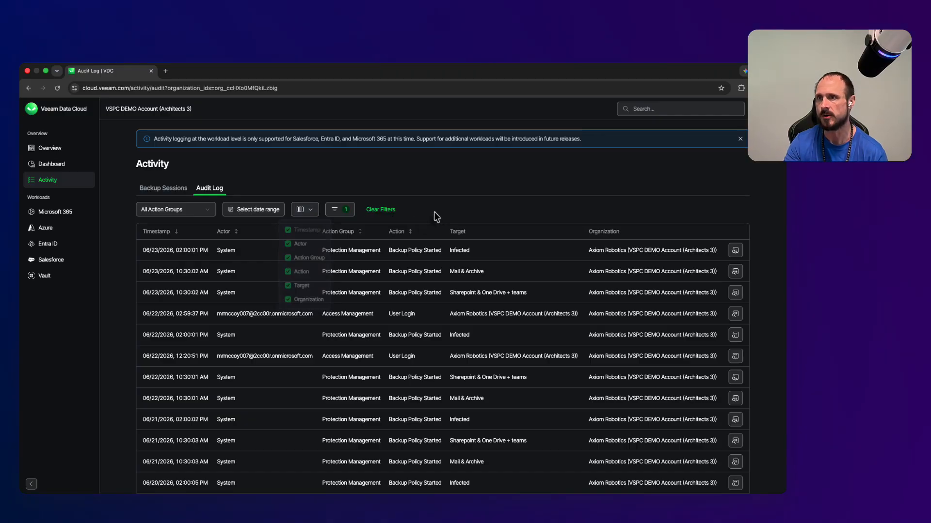
pyautogui.click(43, 219)
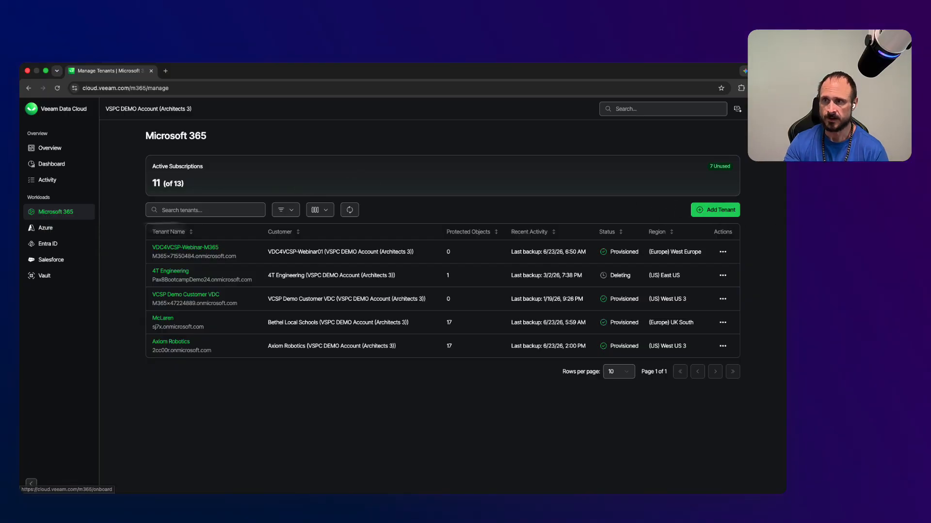
# Step: Open the VDC4VCSP-Webinar-M365 tenant dashboard, then return to the Overview page
pyautogui.click(185, 248)
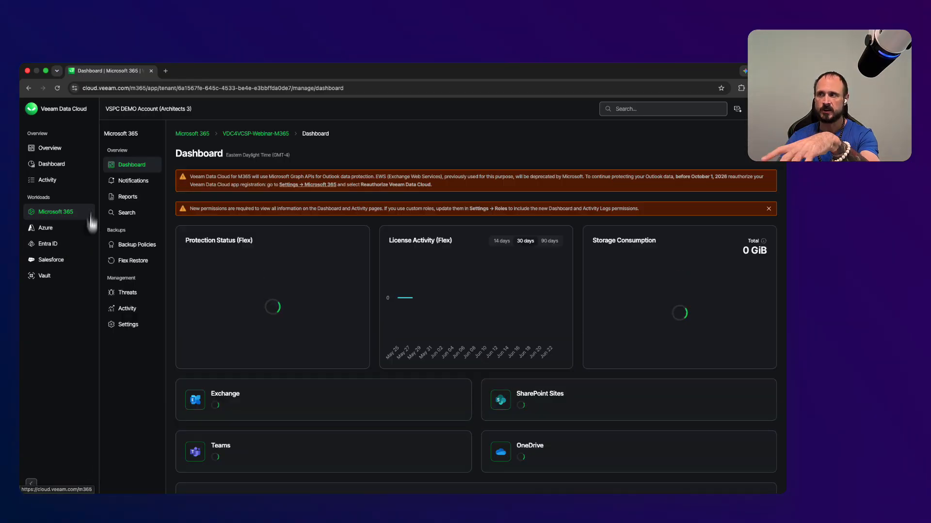
pyautogui.click(54, 150)
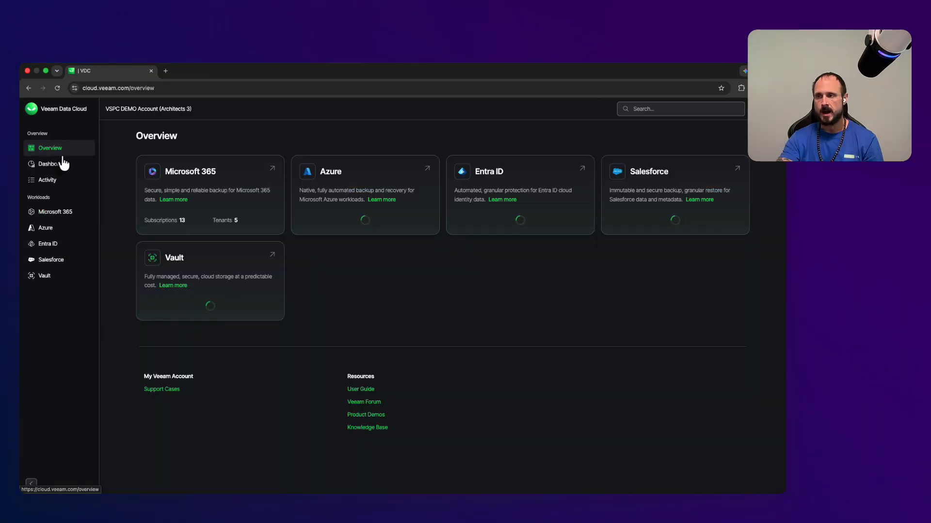